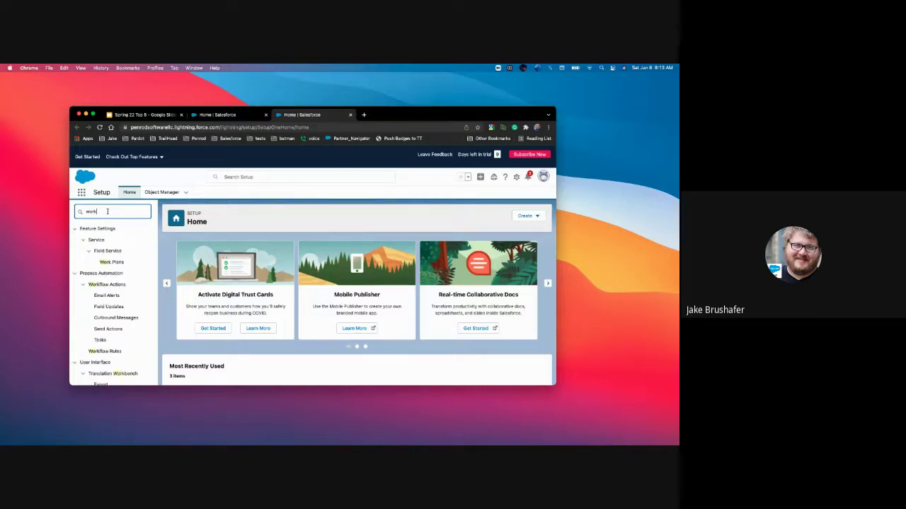
# Migrate the 'test account' workflow rule to a flow and open test account_3 in Flow Builder
pyautogui.click(117, 351)
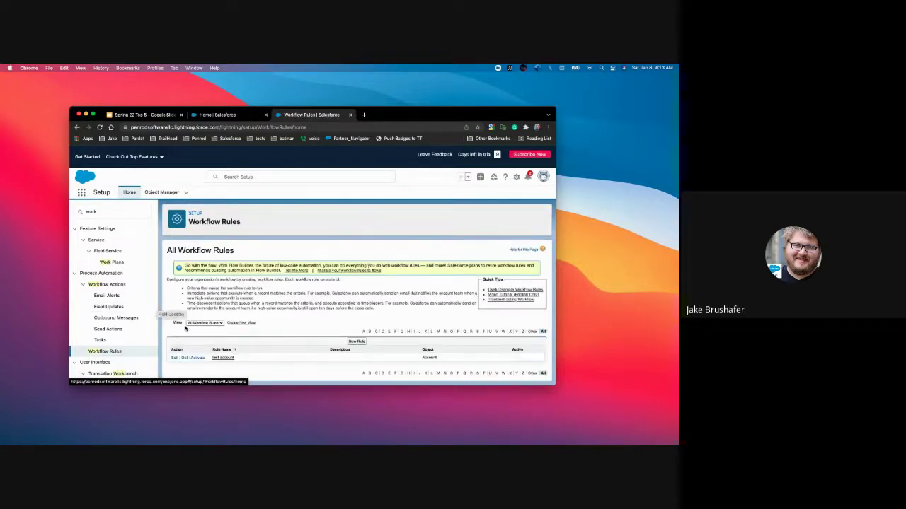
pyautogui.click(222, 359)
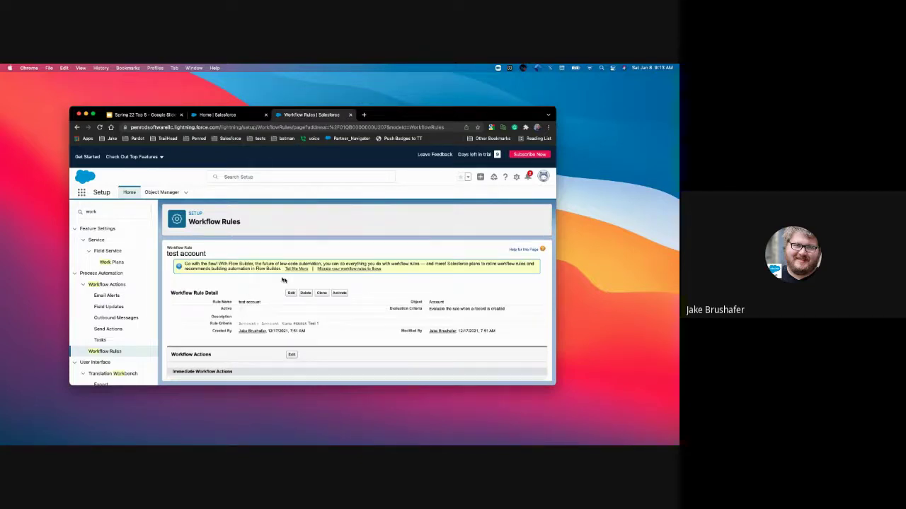
pyautogui.click(343, 269)
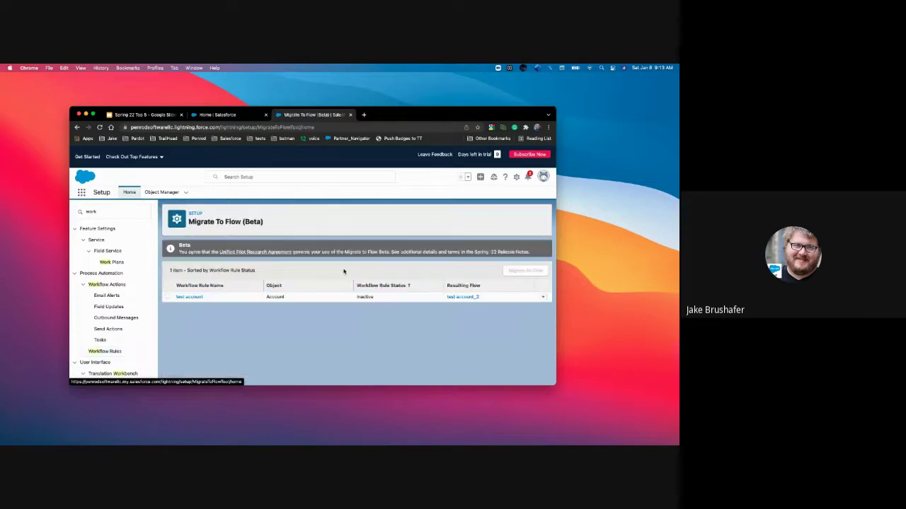
pyautogui.click(167, 297)
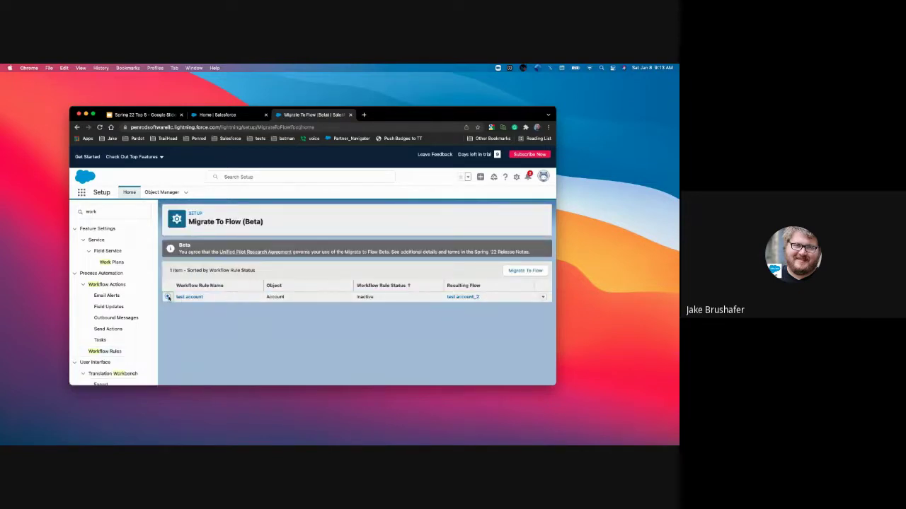
pyautogui.click(516, 273)
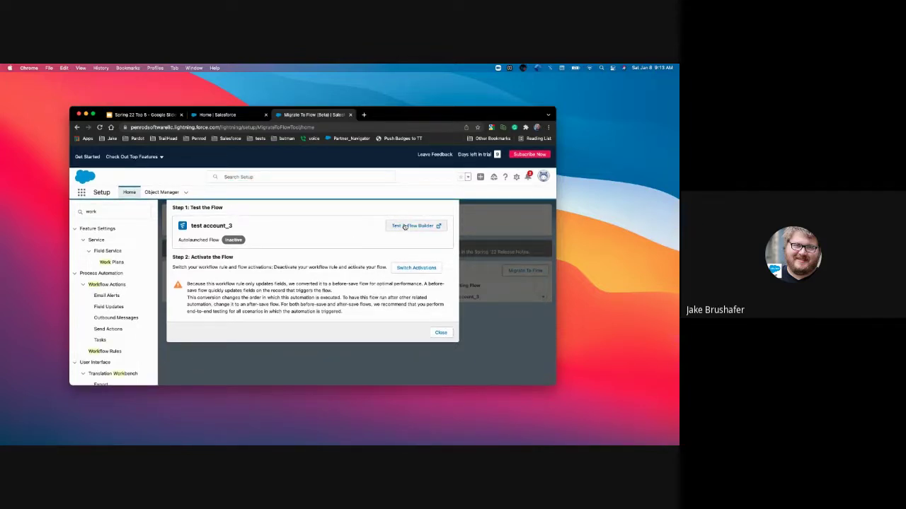
pyautogui.click(404, 226)
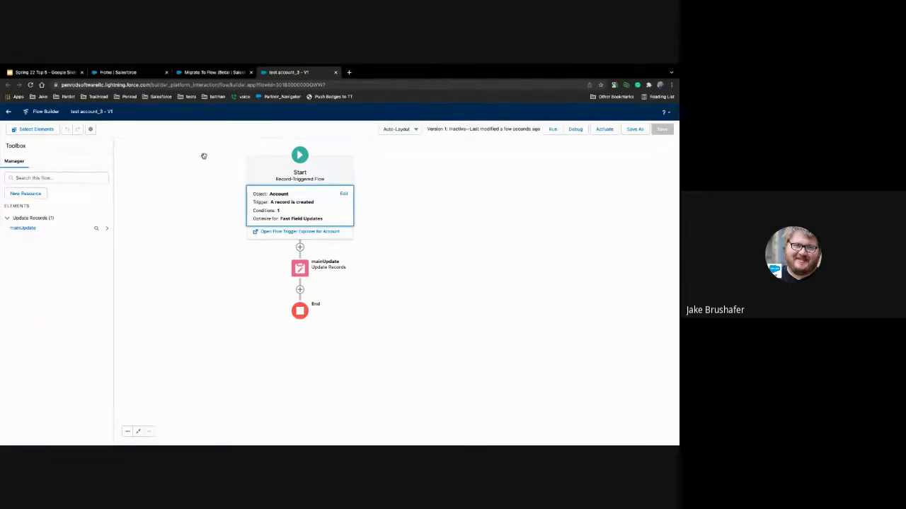
# Zoom in and review the Start element's trigger settings, closing them unchanged
pyautogui.press('super+equal')
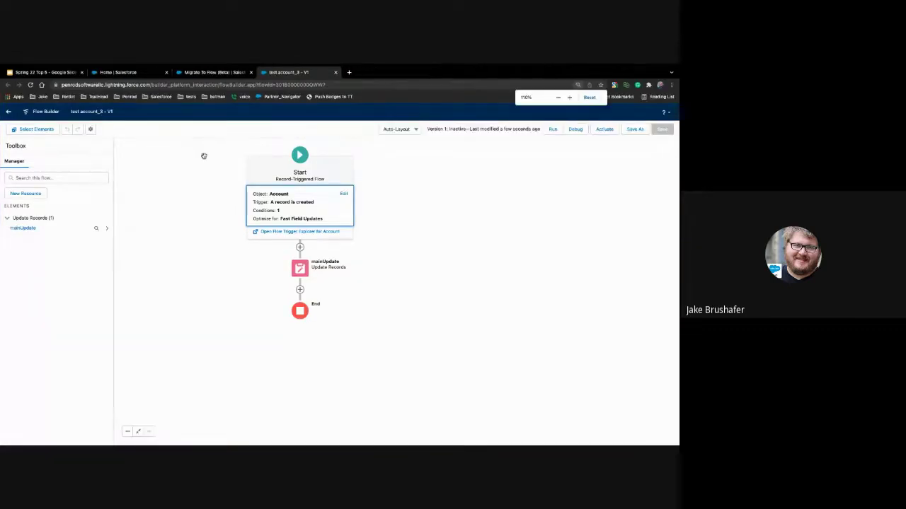
pyautogui.press('super+equal')
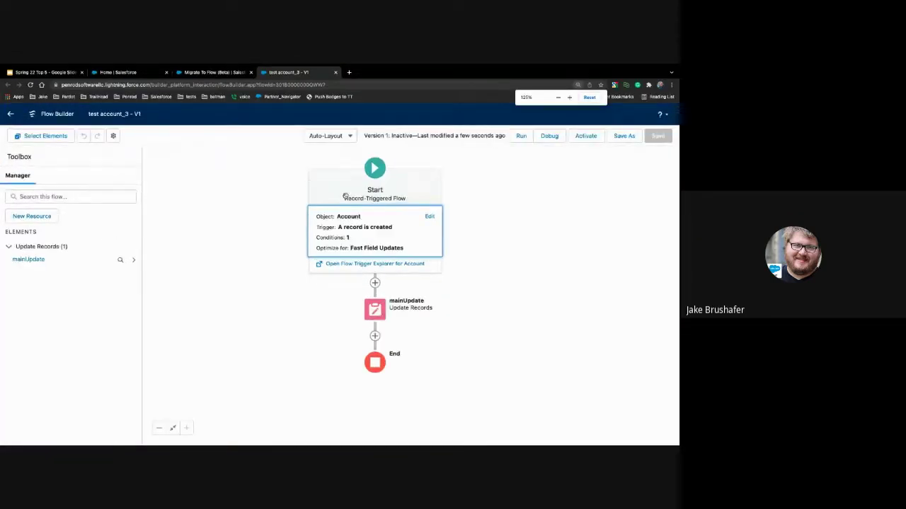
pyautogui.click(359, 238)
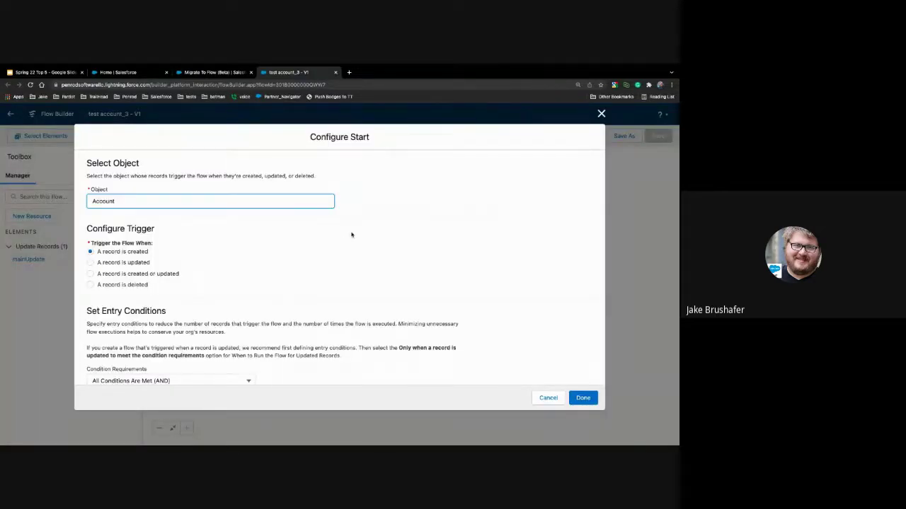
pyautogui.scroll(-3, 215, 262)
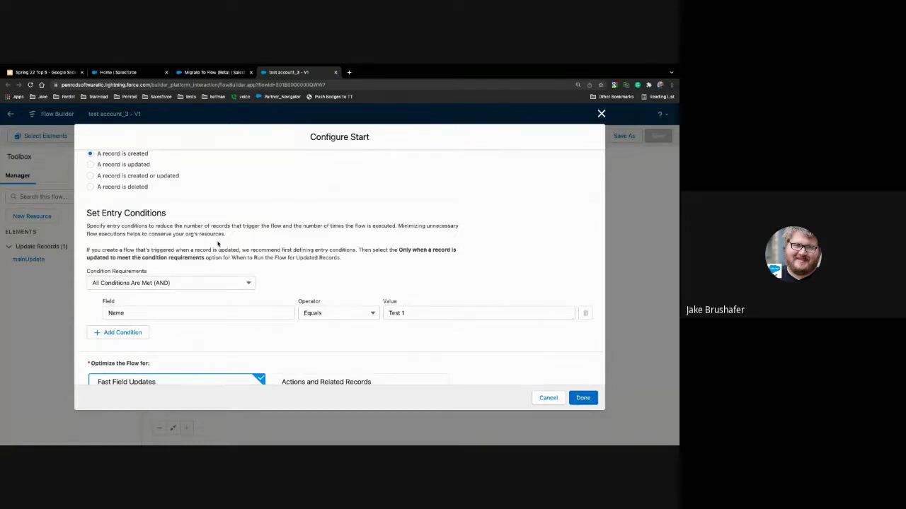
pyautogui.scroll(-1, 218, 244)
pyautogui.scroll(-2, 218, 244)
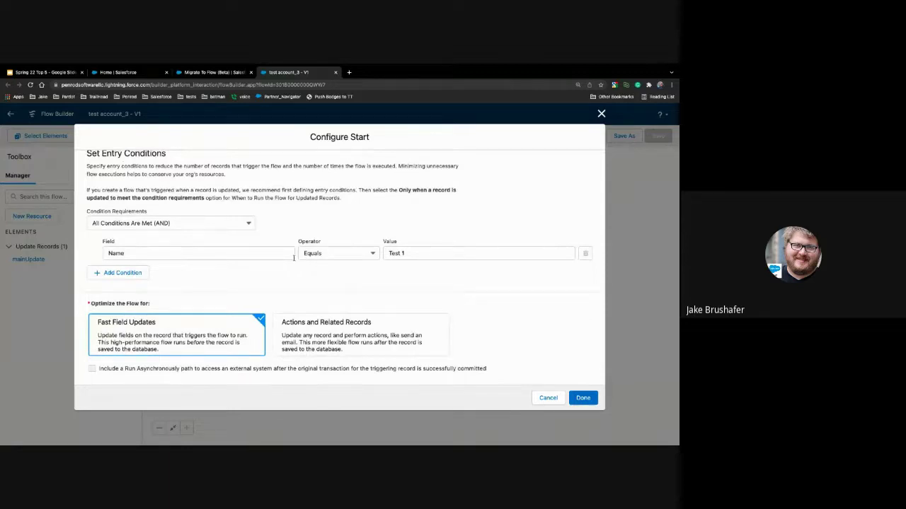
pyautogui.click(547, 399)
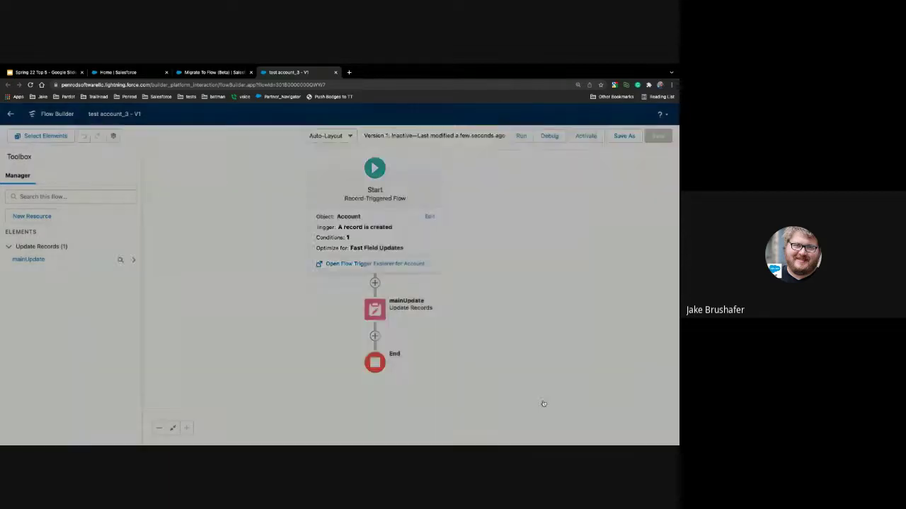
# Review the mainUpdate record update settings unchanged, then go back to the Flows list
pyautogui.doubleClick(377, 313)
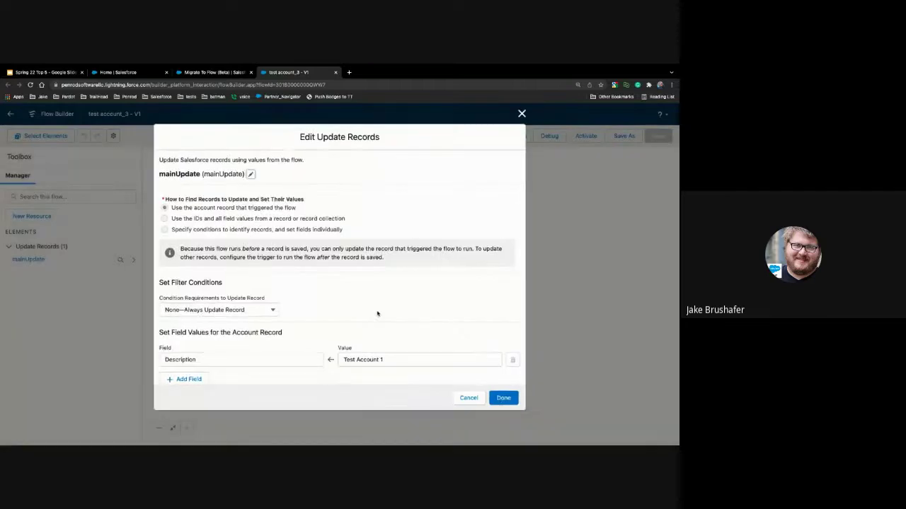
pyautogui.scroll(-1, 364, 286)
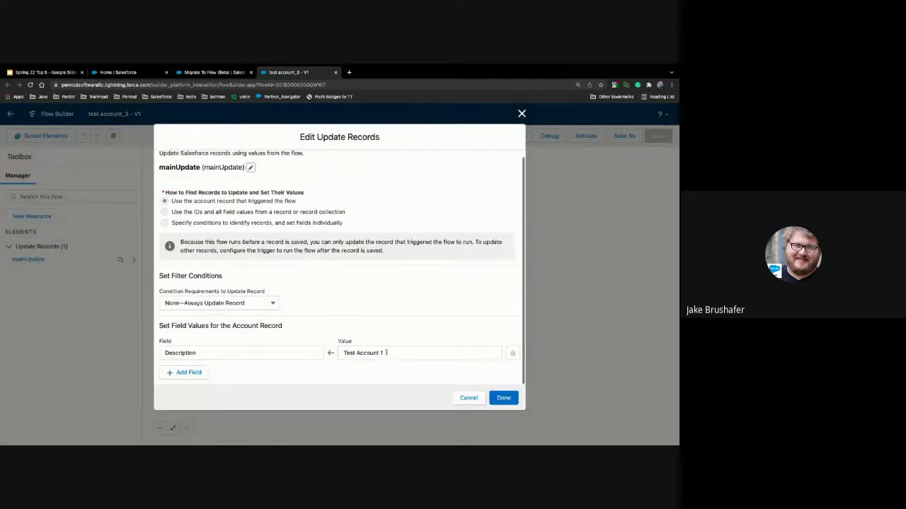
pyautogui.click(469, 399)
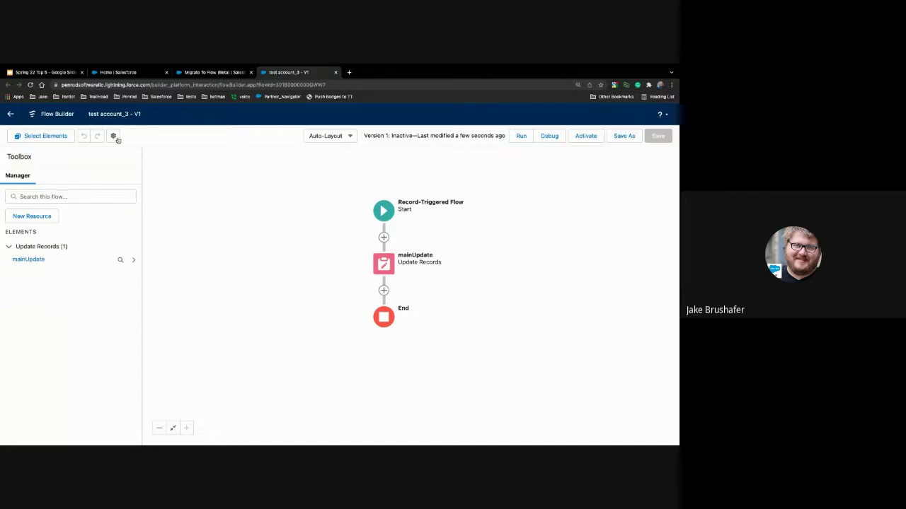
pyautogui.click(10, 117)
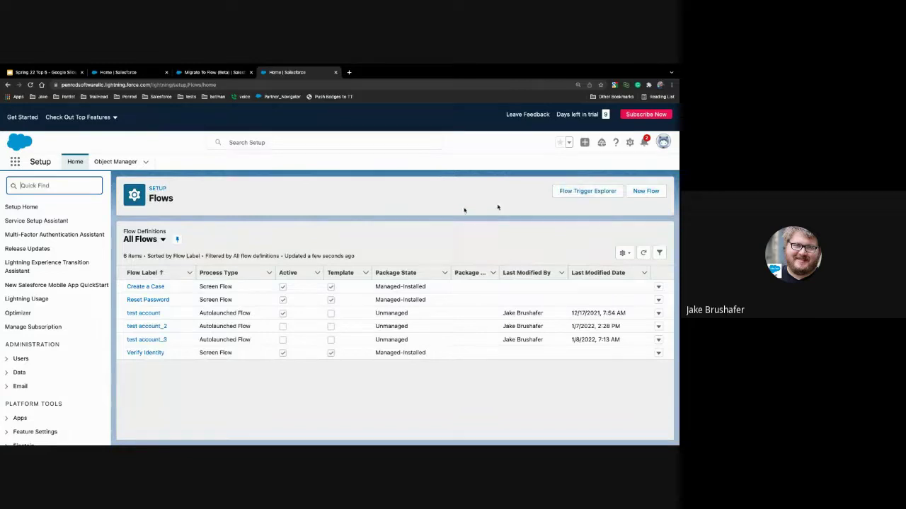
# In Flow Trigger Explorer, show flows triggered when an Account is created and check test account_2's options
pyautogui.click(587, 191)
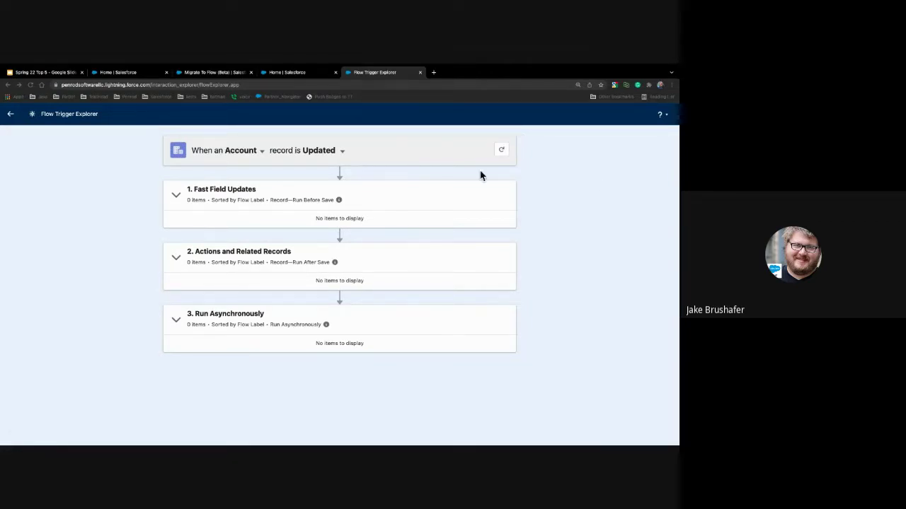
pyautogui.click(259, 151)
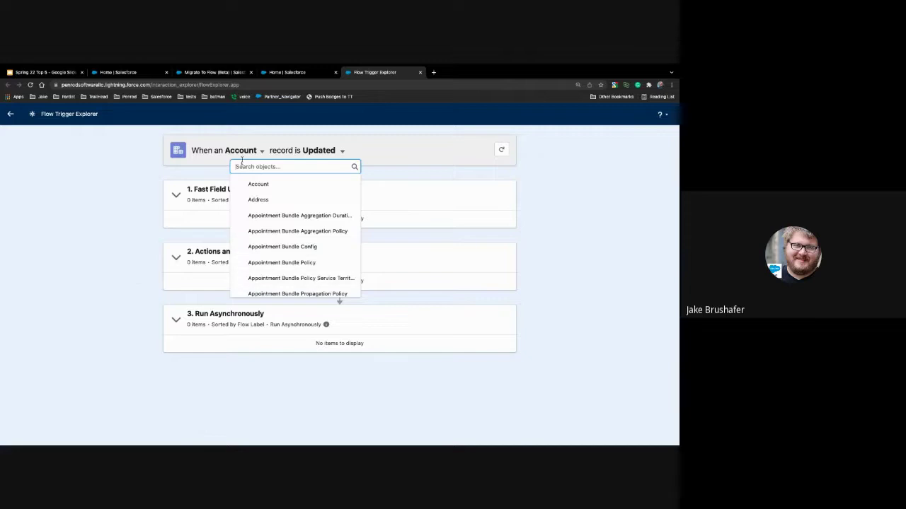
pyautogui.press('Escape')
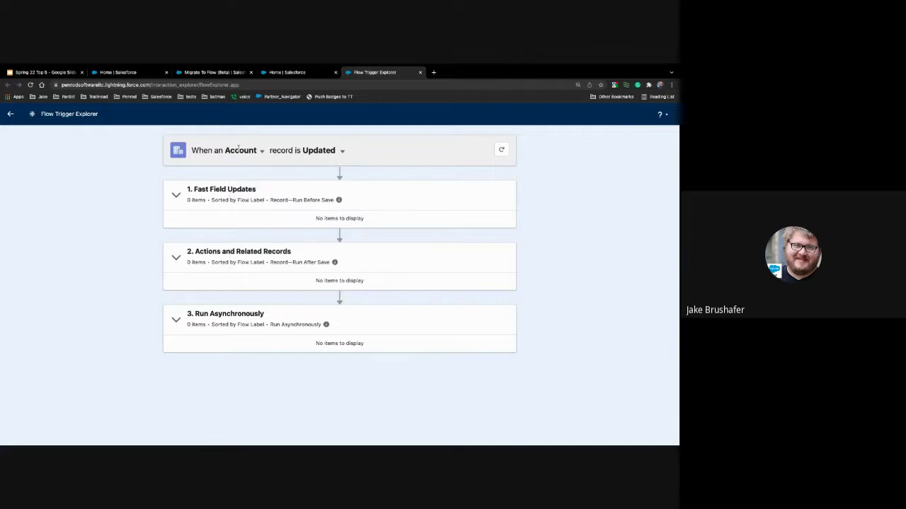
pyautogui.click(341, 153)
pyautogui.click(350, 168)
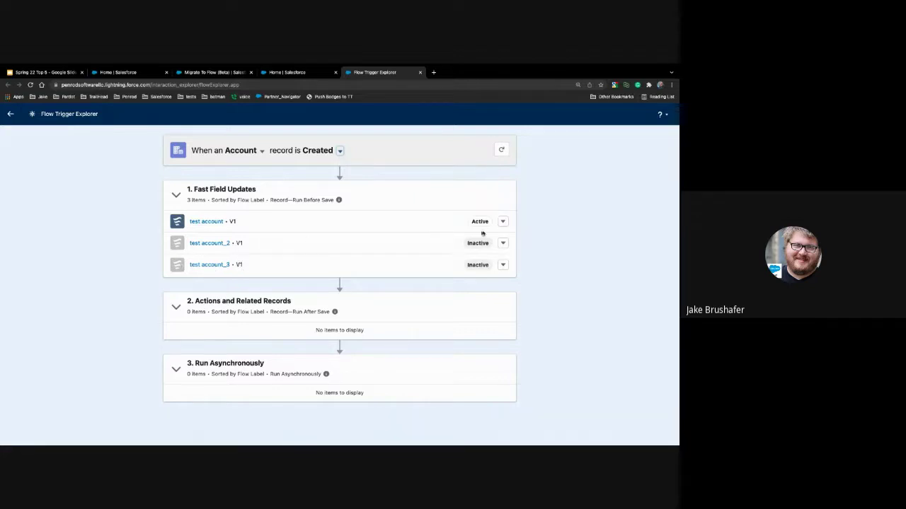
pyautogui.moveTo(186, 269); pyautogui.dragTo(394, 238)
pyautogui.click(394, 238)
pyautogui.click(503, 244)
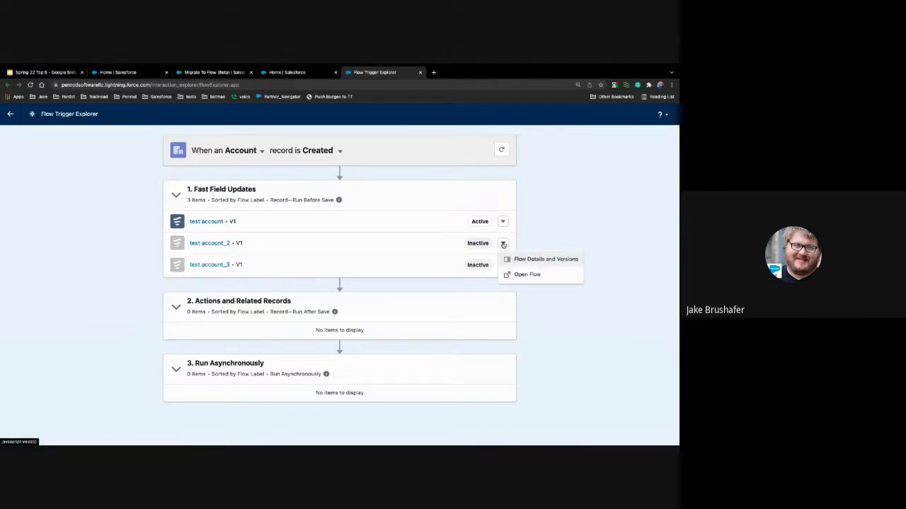
pyautogui.click(436, 253)
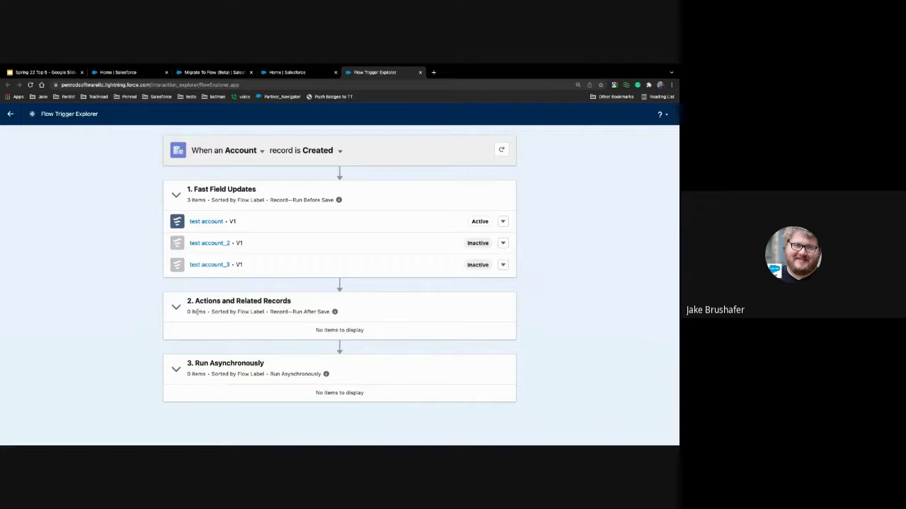
# Compare Account flows for the Deleted and Updated events, then return to Created
pyautogui.click(340, 152)
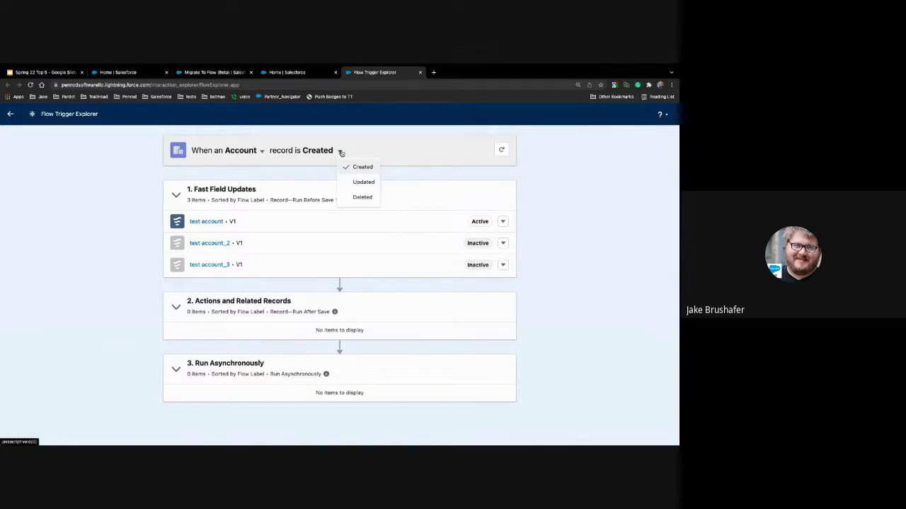
pyautogui.click(357, 197)
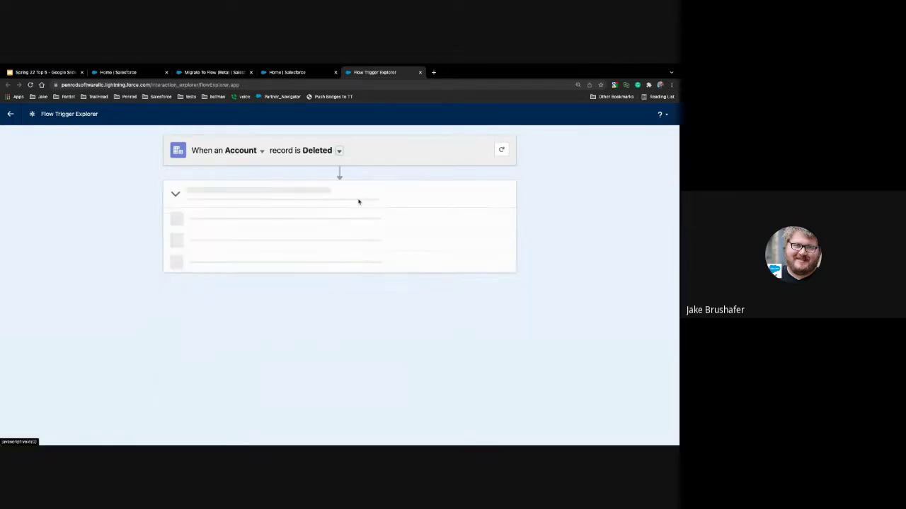
pyautogui.click(339, 151)
pyautogui.click(347, 181)
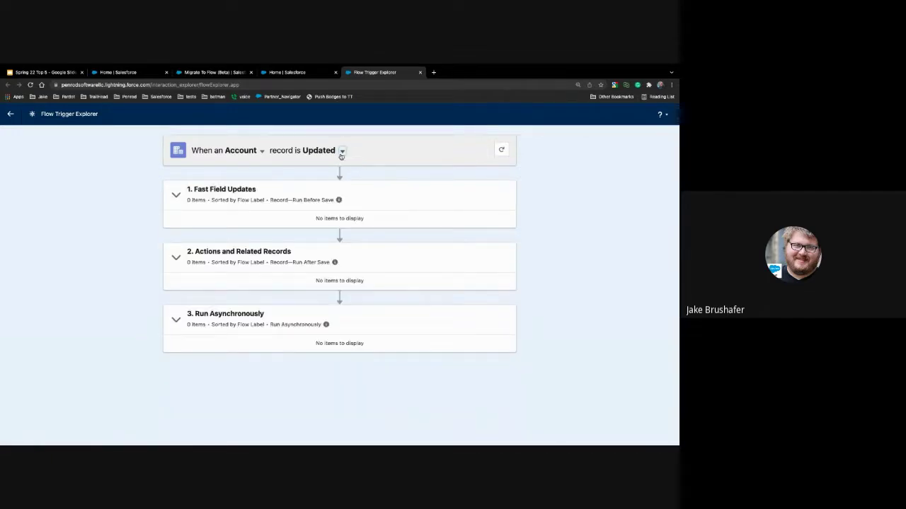
pyautogui.click(340, 151)
pyautogui.click(346, 168)
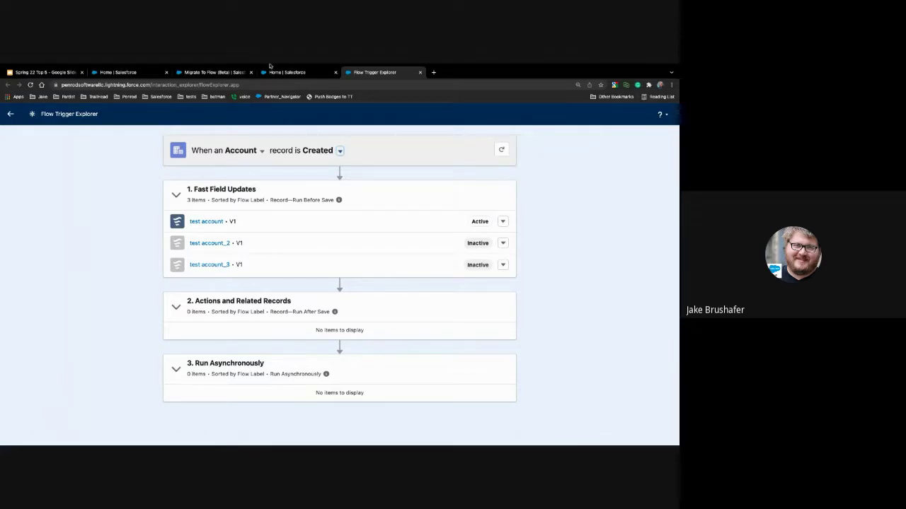
# Return to the Migrate To Flow results and close the migration details
pyautogui.click(224, 92)
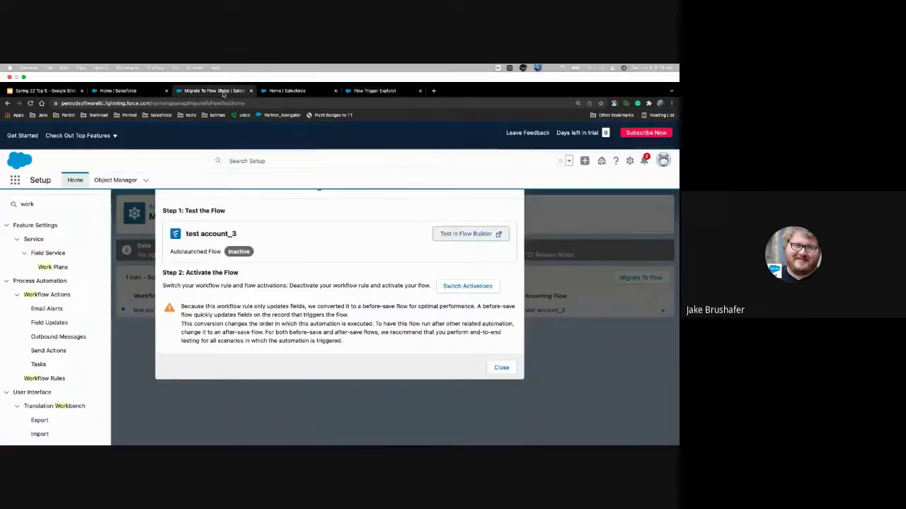
pyautogui.click(502, 359)
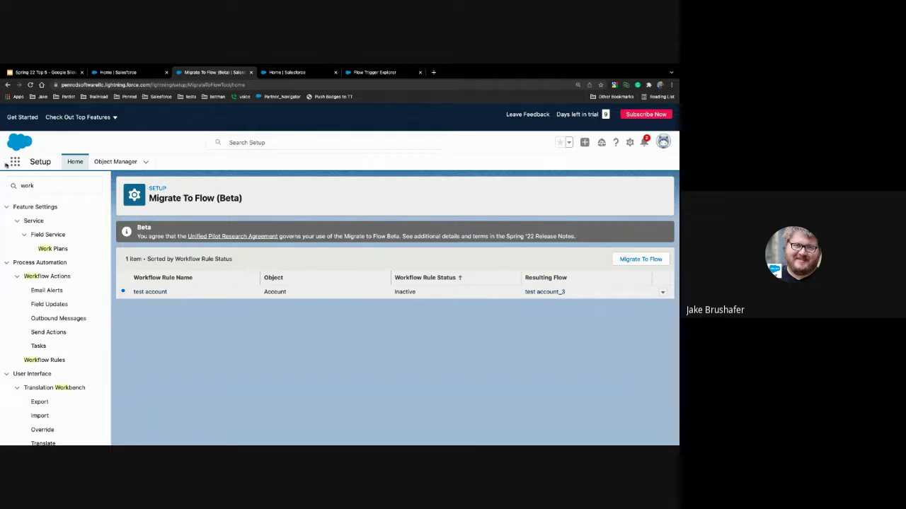
# Search 'rep' in the App Launcher and open Reports
pyautogui.click(15, 161)
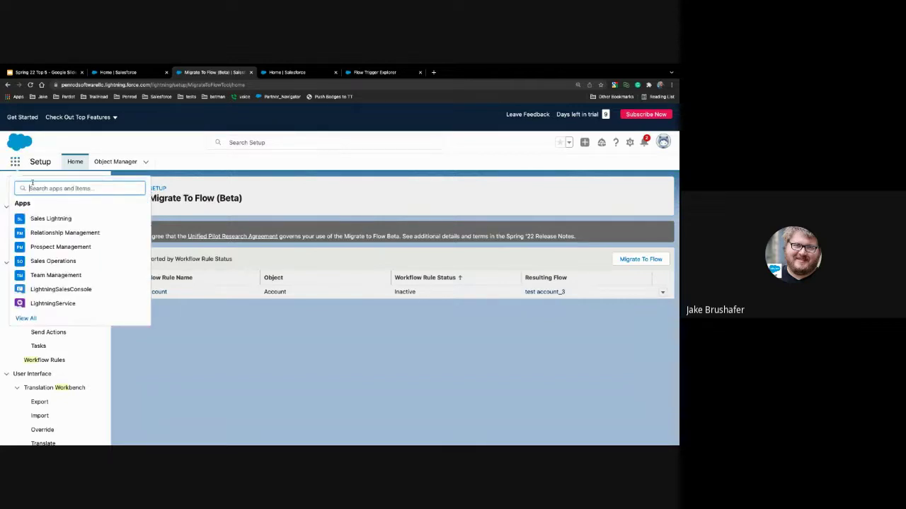
pyautogui.write('rec')
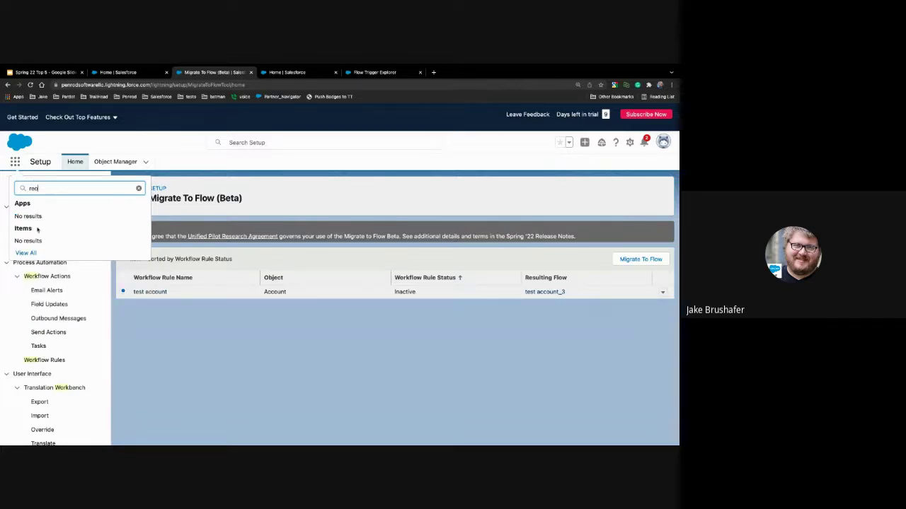
pyautogui.press('BackSpace')
pyautogui.write('p')
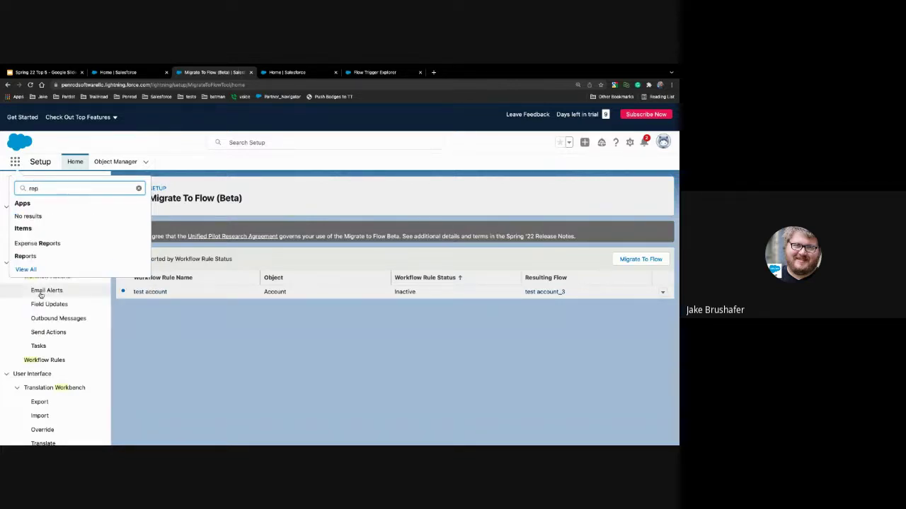
pyautogui.click(29, 259)
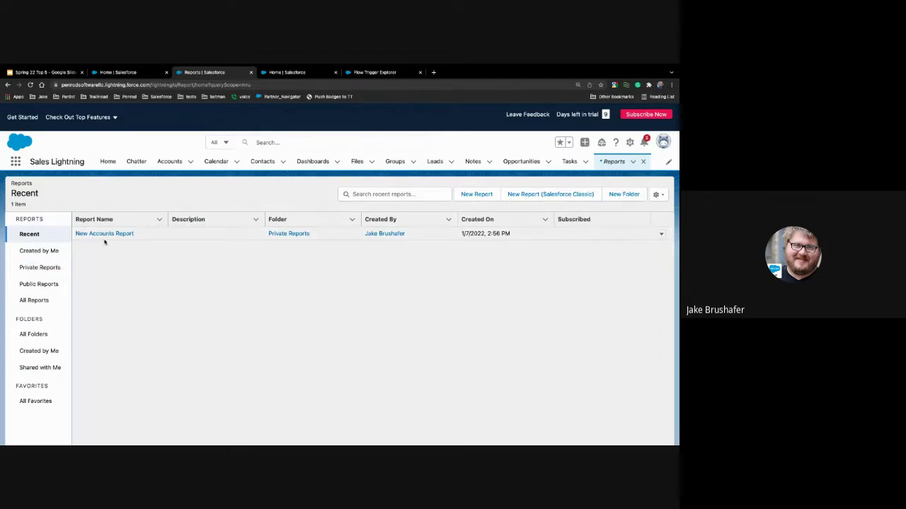
# In New Accounts Report, rename Acme (Sample) to Acme and set Global Media's type to Partner, then save
pyautogui.click(104, 234)
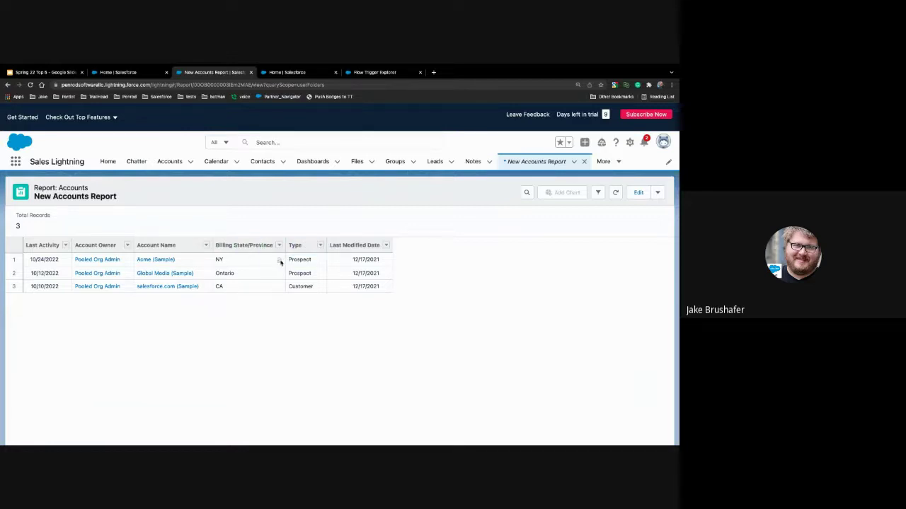
pyautogui.click(205, 260)
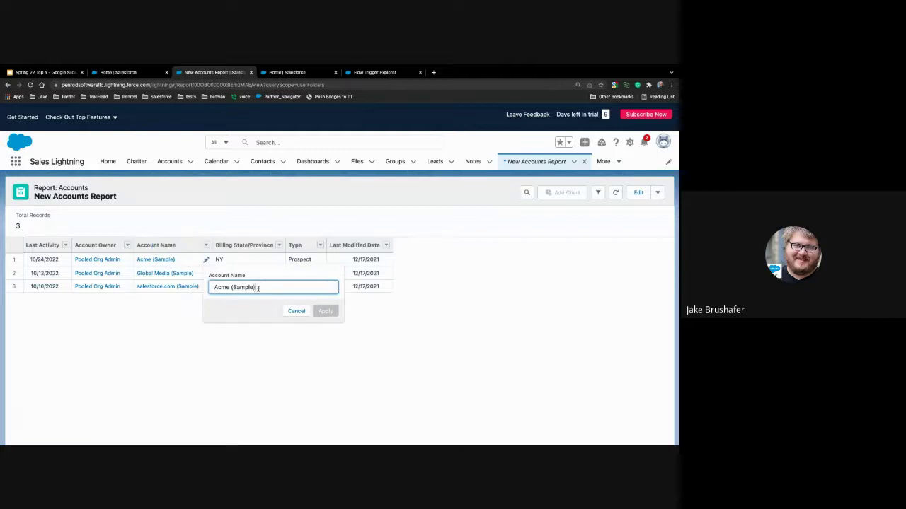
pyautogui.press('BackSpace')
pyautogui.press('BackSpace')
pyautogui.press('BackSpace')
pyautogui.press('BackSpace')
pyautogui.press('BackSpace')
pyautogui.press('BackSpace')
pyautogui.press('BackSpace')
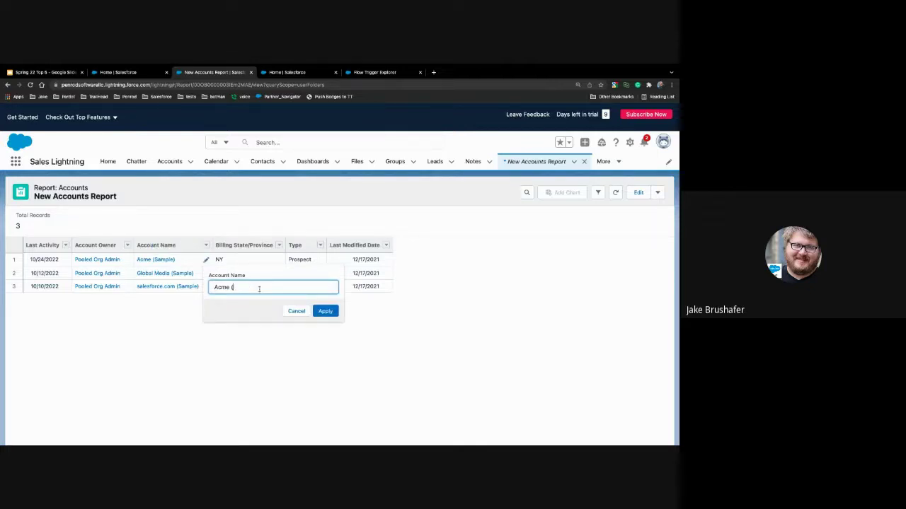
pyautogui.click(324, 312)
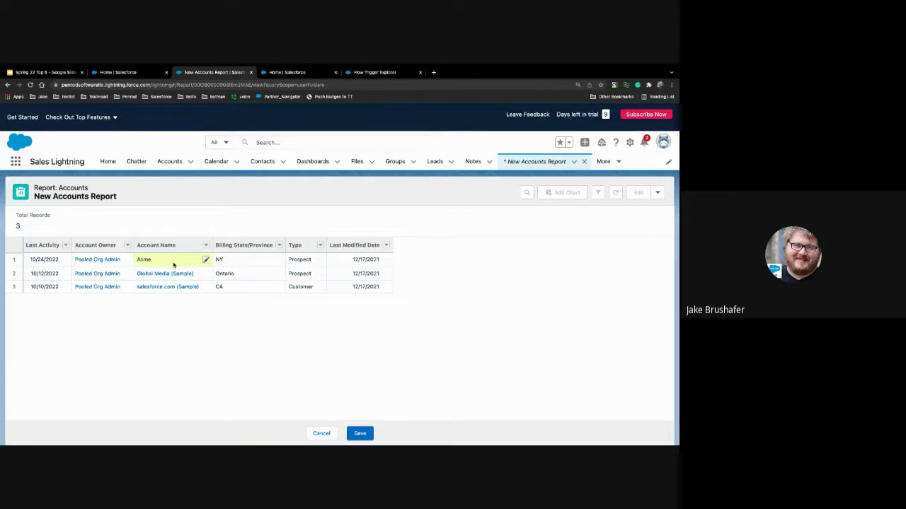
pyautogui.click(319, 274)
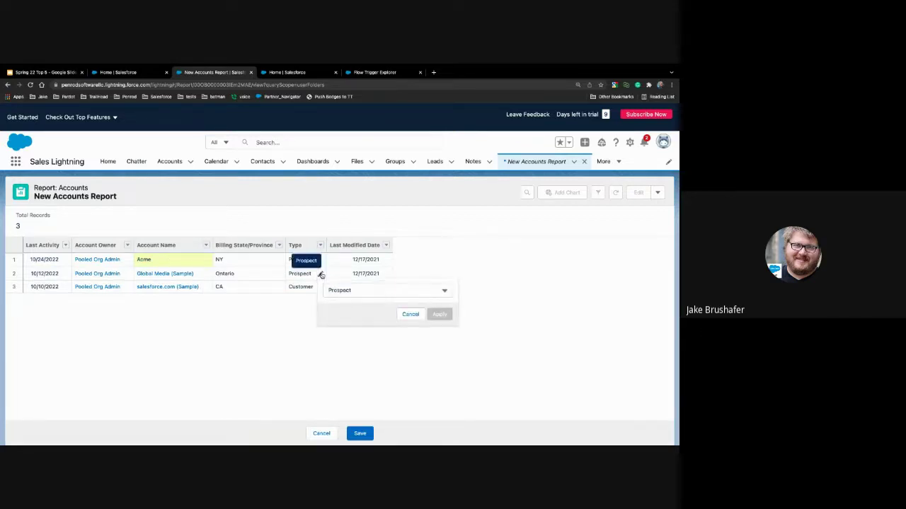
pyautogui.click(343, 292)
pyautogui.click(341, 359)
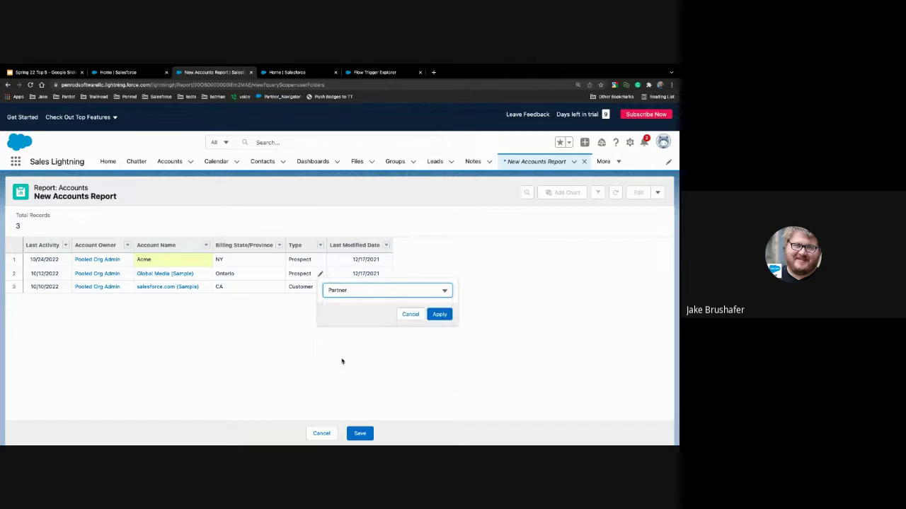
pyautogui.click(439, 314)
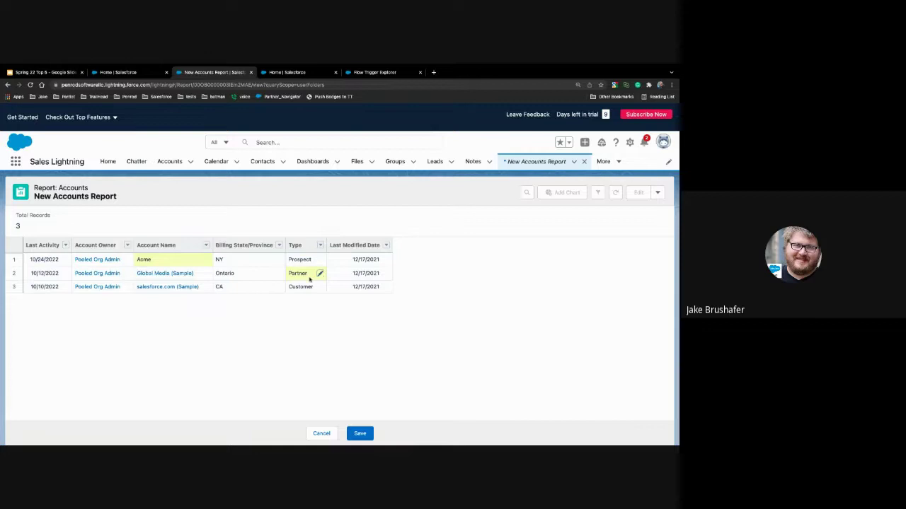
pyautogui.click(362, 436)
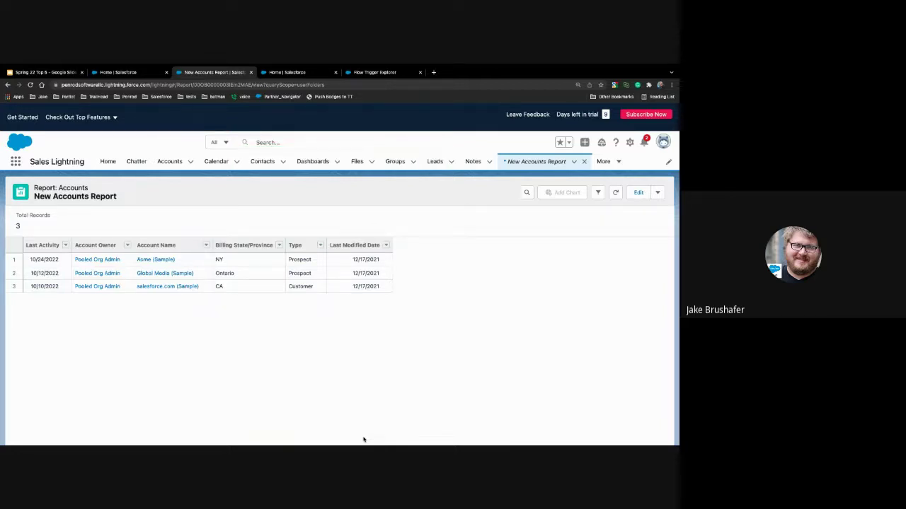
# Rename Acme (Sample) to Acme again and set salesforce.com (Sample)'s type to Competitor, saving each
pyautogui.click(204, 261)
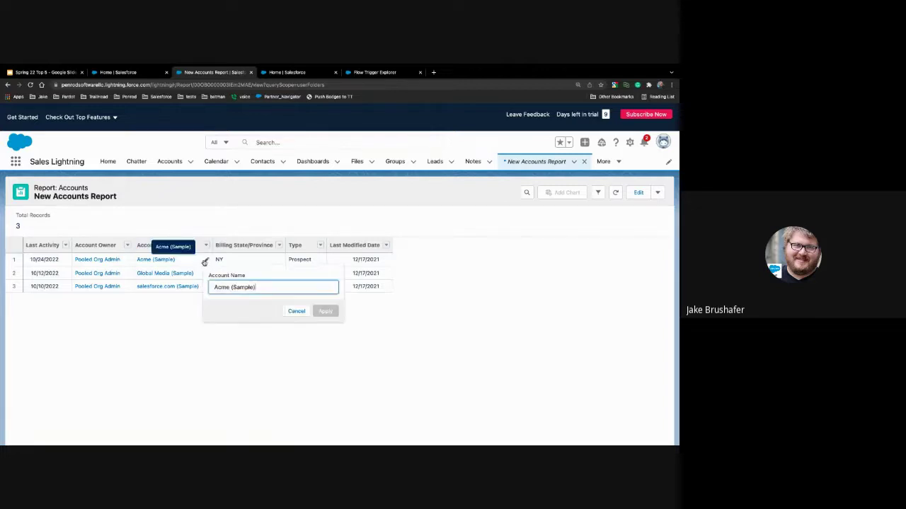
pyautogui.press('BackSpace')
pyautogui.press('BackSpace')
pyautogui.press('BackSpace')
pyautogui.press('BackSpace')
pyautogui.press('BackSpace')
pyautogui.press('BackSpace')
pyautogui.press('BackSpace')
pyautogui.press('BackSpace')
pyautogui.press('BackSpace')
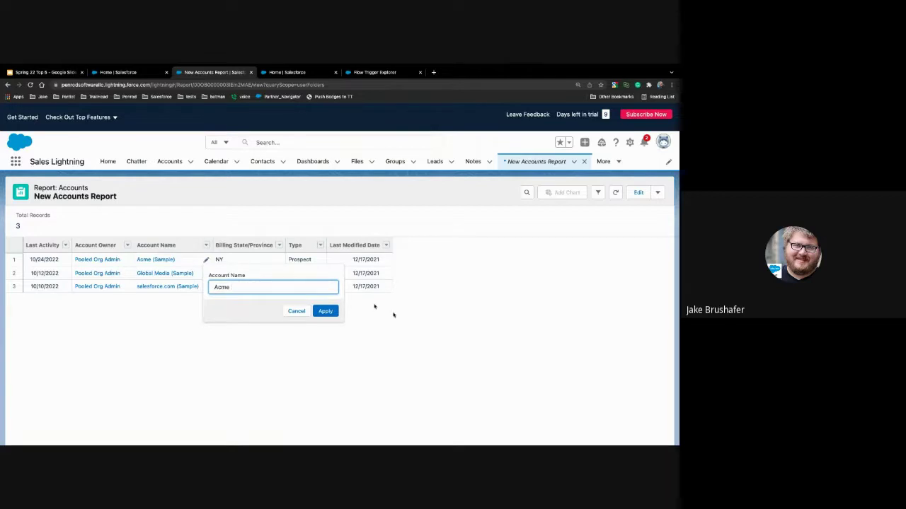
pyautogui.click(325, 312)
pyautogui.click(360, 434)
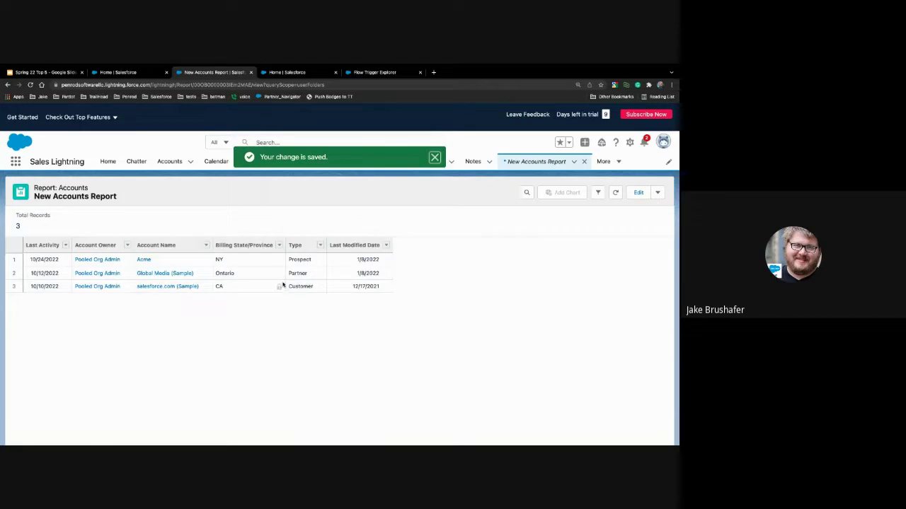
pyautogui.click(320, 286)
pyautogui.click(353, 303)
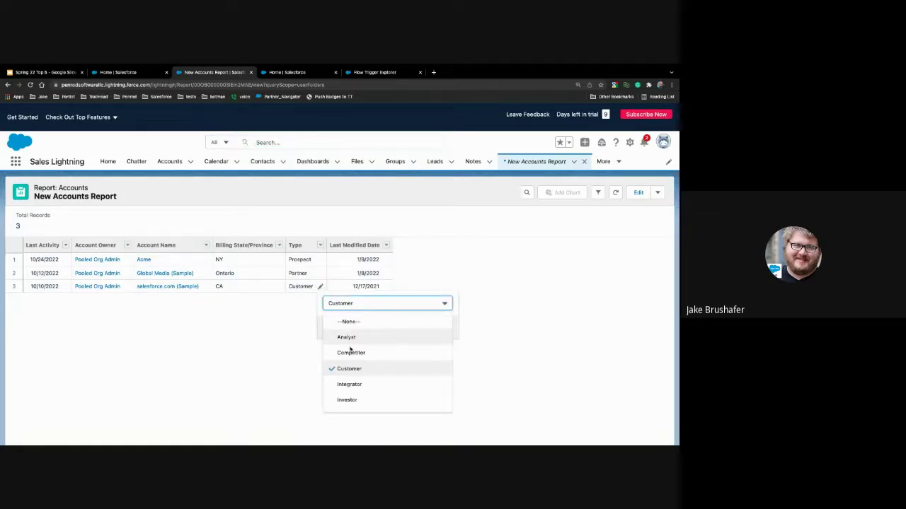
pyautogui.click(349, 349)
pyautogui.click(439, 328)
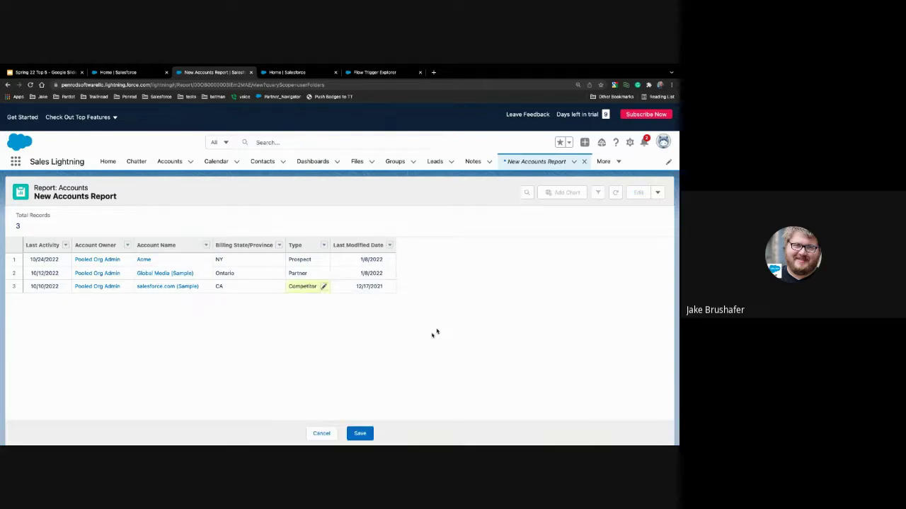
pyautogui.click(360, 433)
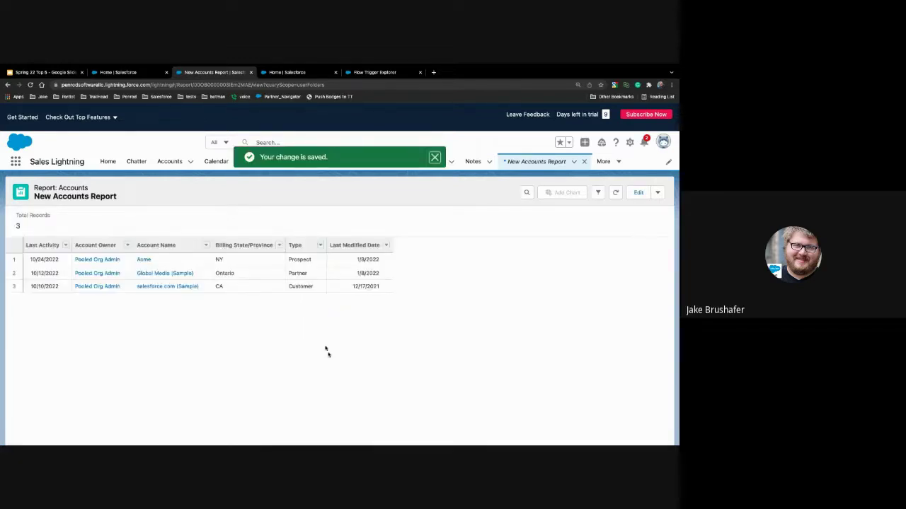
# Try Analyst for row 3's type but close the editor, leaving Customer
pyautogui.click(320, 287)
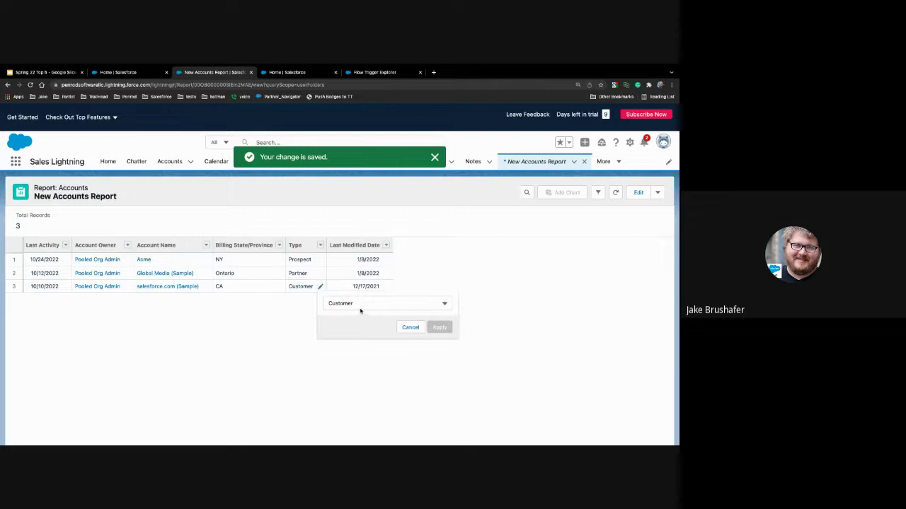
pyautogui.click(360, 308)
pyautogui.click(352, 337)
pyautogui.click(201, 267)
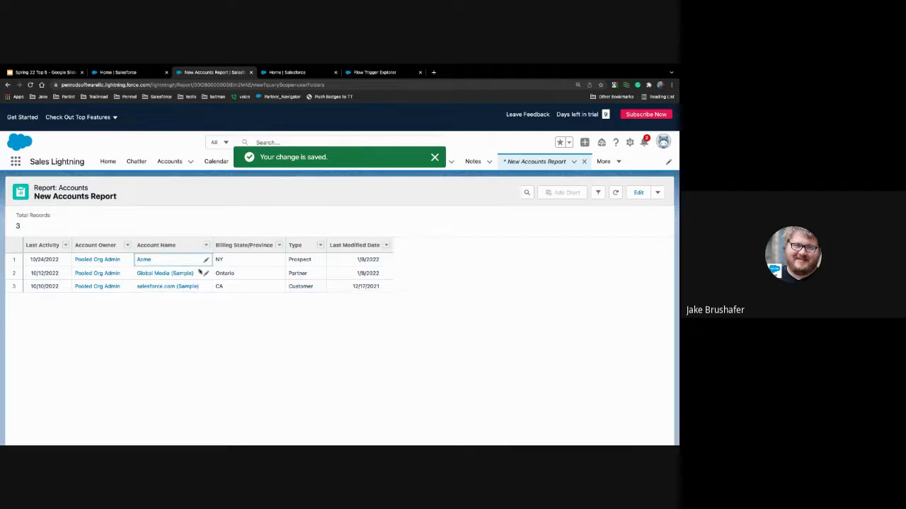
# Start renaming Global Media (Sample) by deleting the (Sample) suffix
pyautogui.click(205, 273)
pyautogui.press('BackSpace')
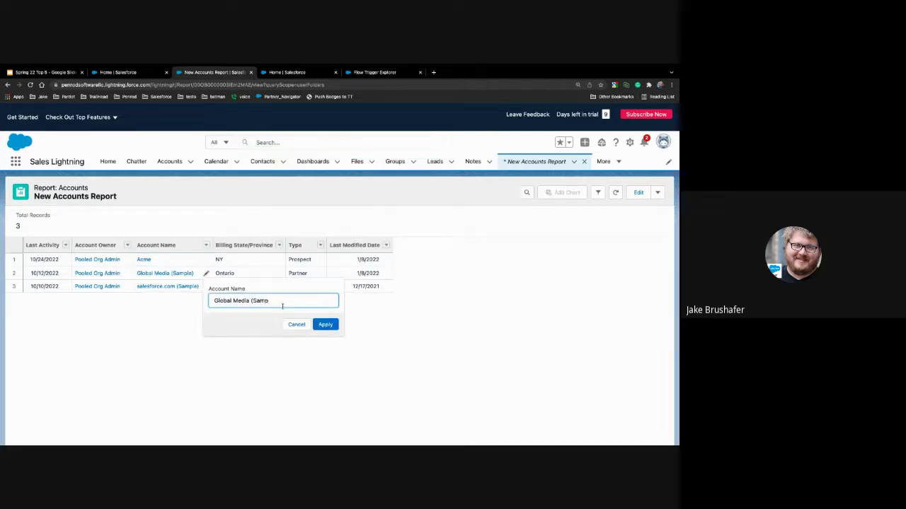
pyautogui.press('BackSpace')
pyautogui.press('BackSpace')
pyautogui.press('BackSpace')
pyautogui.press('BackSpace')
# Apply the Global Media name, set salesforce.com (Sample)'s type to Analyst, and save
pyautogui.click(325, 324)
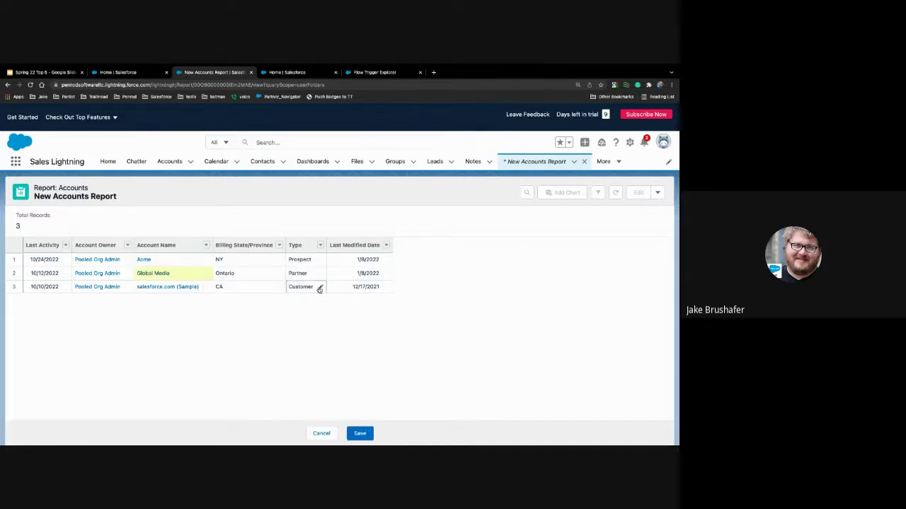
pyautogui.click(320, 286)
pyautogui.click(331, 304)
pyautogui.click(347, 340)
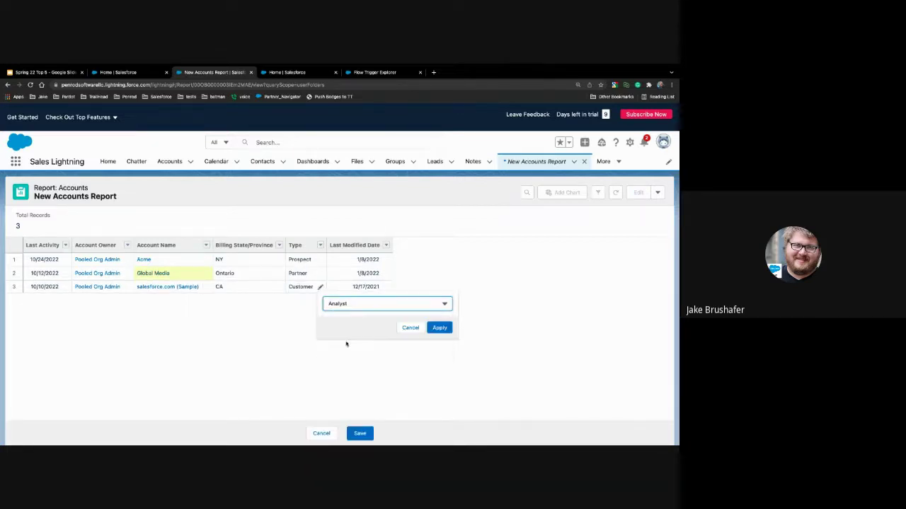
pyautogui.click(439, 327)
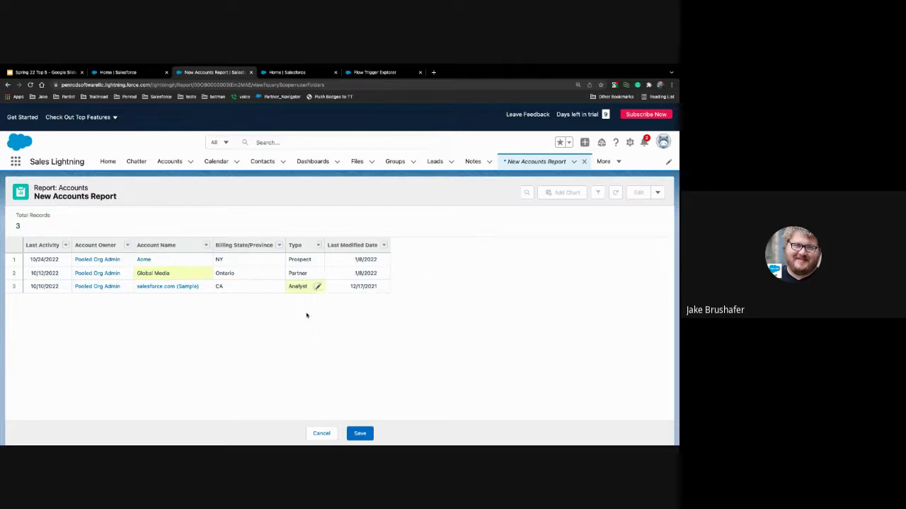
pyautogui.click(365, 434)
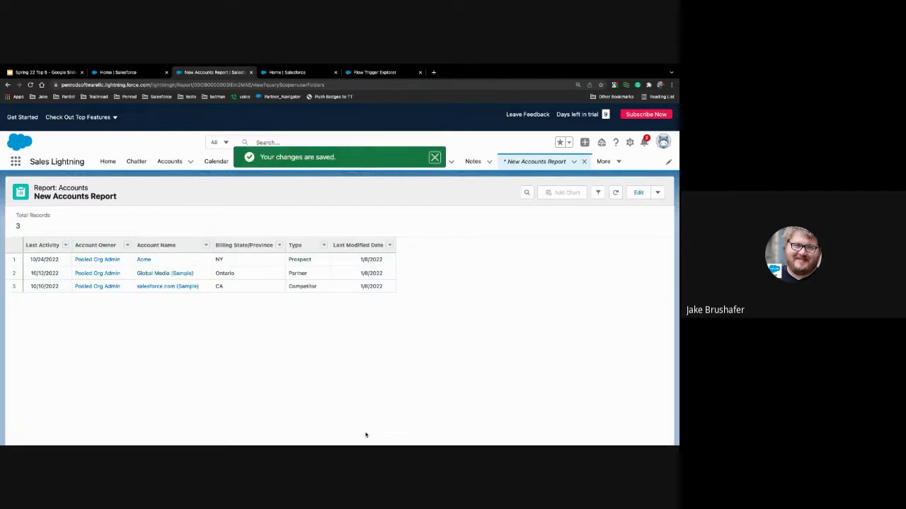
pyautogui.click(657, 193)
pyautogui.click(572, 261)
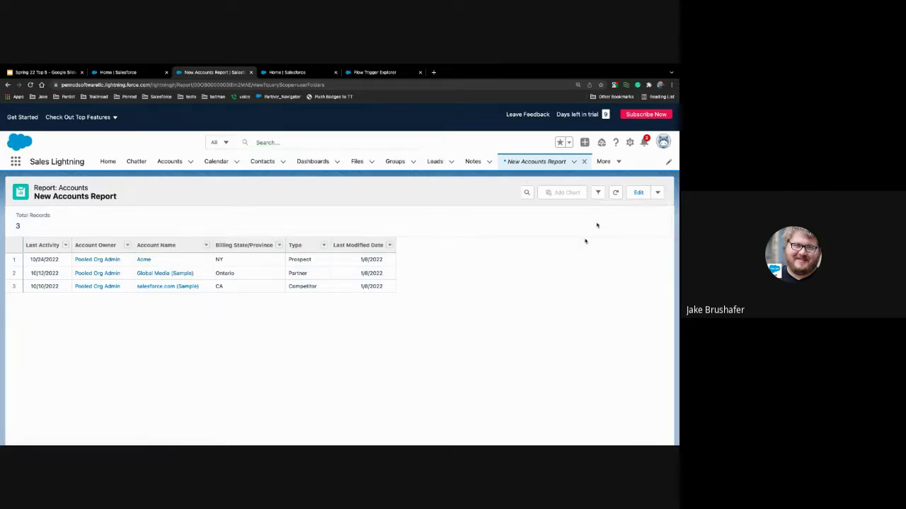
# Rename salesforce.com (Sample) to salesforce.com, save, and refresh the report
pyautogui.click(614, 193)
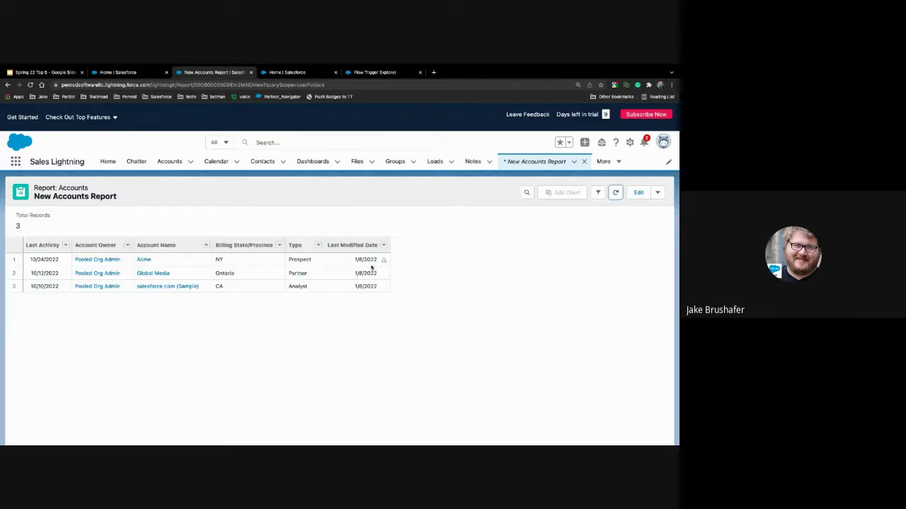
pyautogui.click(205, 287)
pyautogui.press('BackSpace')
pyautogui.press('BackSpace')
pyautogui.press('BackSpace')
pyautogui.press('BackSpace')
pyautogui.press('BackSpace')
pyautogui.press('BackSpace')
pyautogui.press('BackSpace')
pyautogui.press('BackSpace')
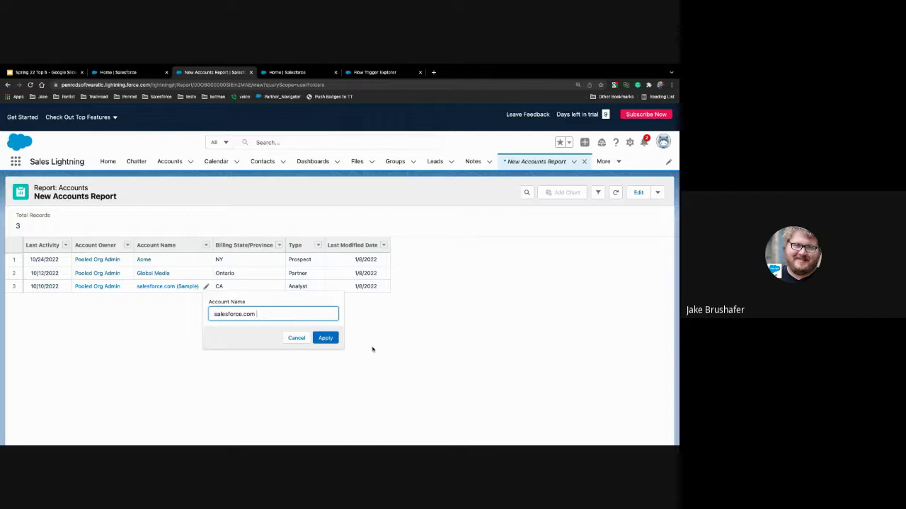
pyautogui.click(325, 338)
pyautogui.click(363, 433)
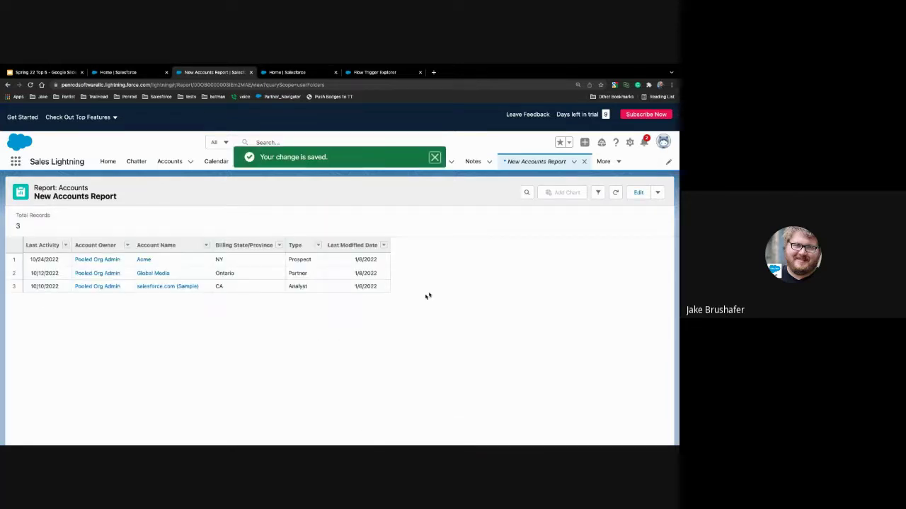
pyautogui.click(614, 193)
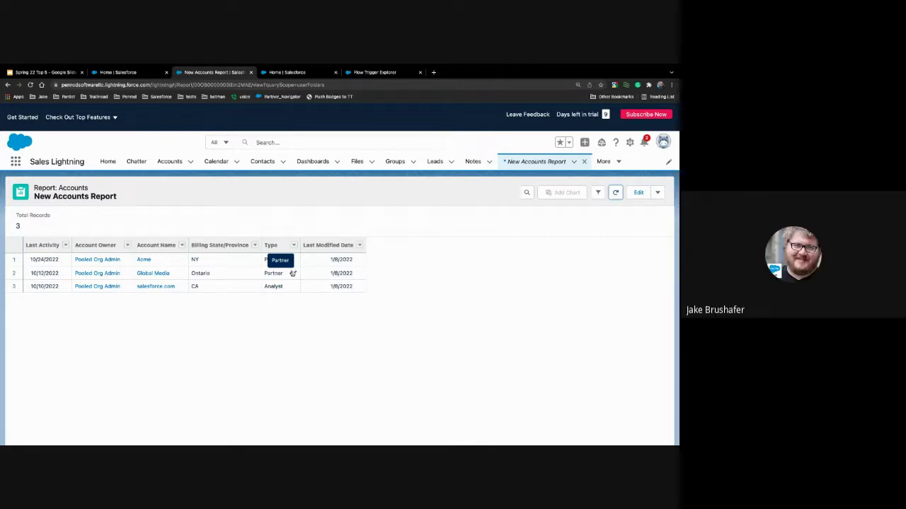
# Set Global Media's Type to Competitor and salesforce.com's to Customer, then save and refresh
pyautogui.click(293, 273)
pyautogui.click(325, 290)
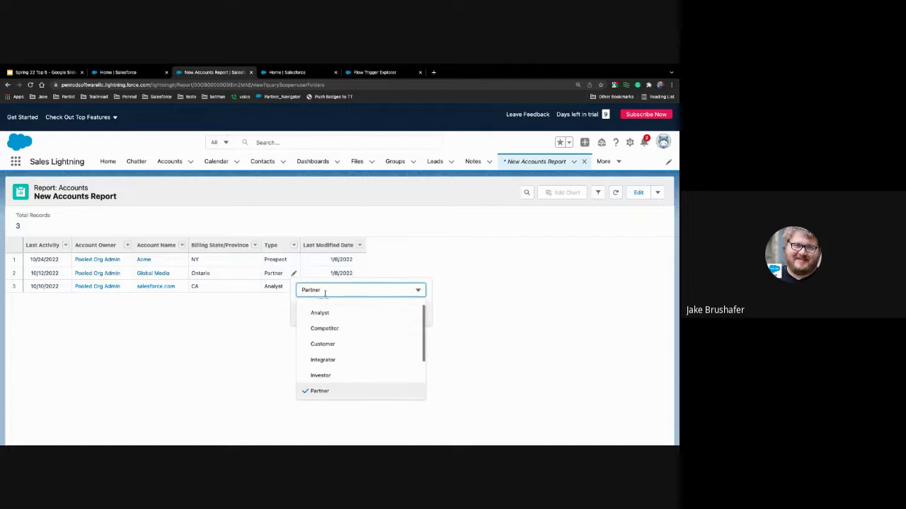
pyautogui.click(314, 325)
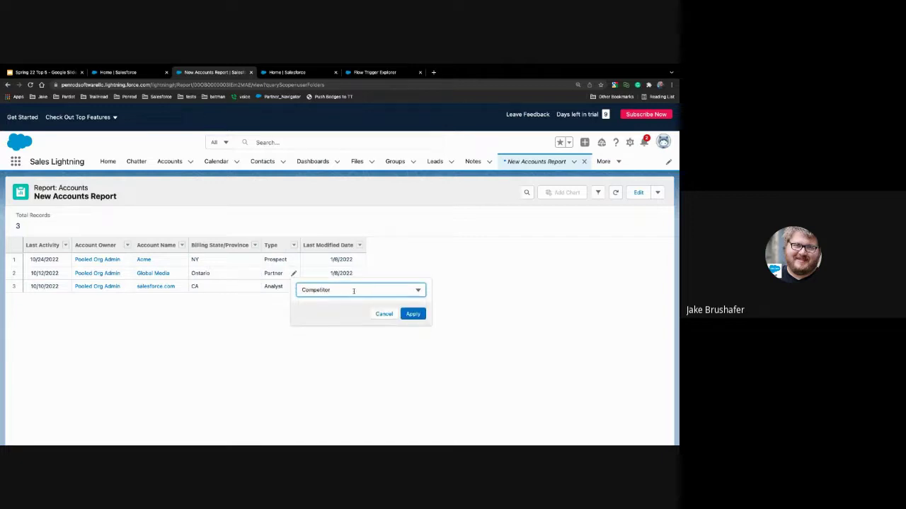
pyautogui.click(413, 313)
pyautogui.click(300, 288)
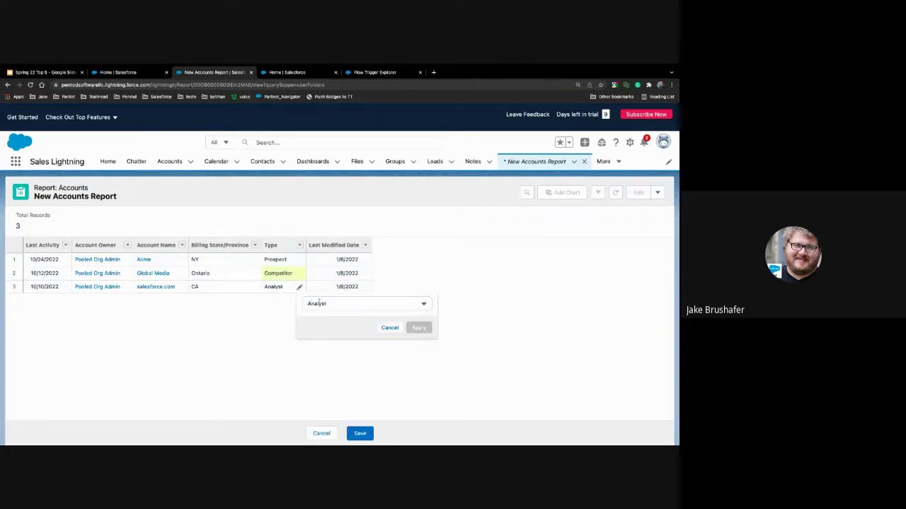
pyautogui.click(311, 303)
pyautogui.click(328, 369)
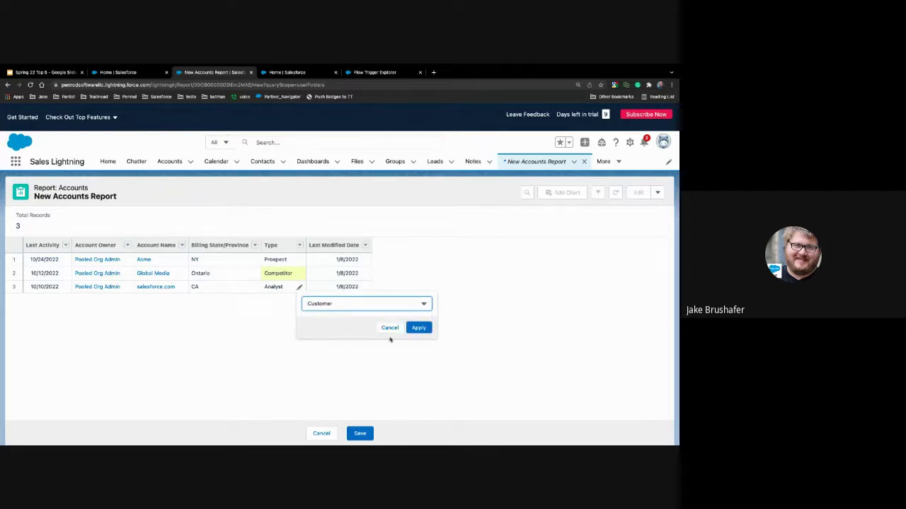
pyautogui.click(417, 327)
pyautogui.click(360, 434)
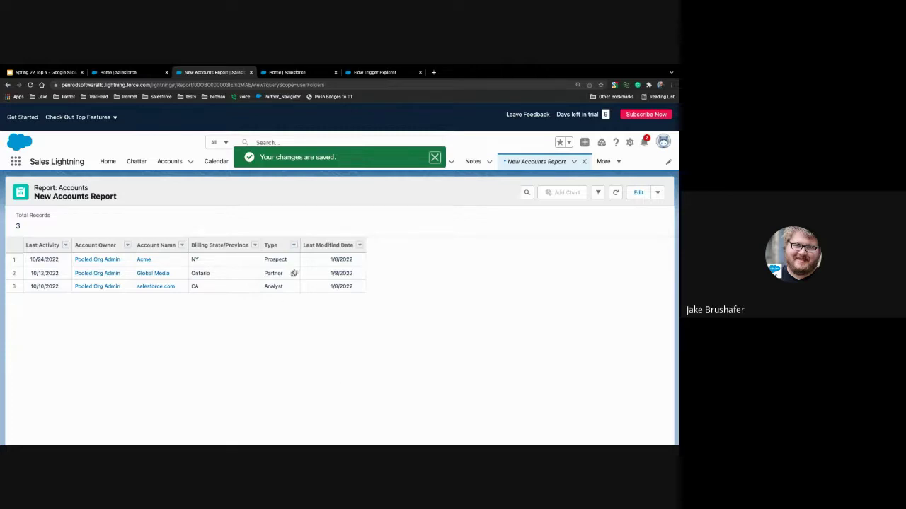
pyautogui.click(617, 192)
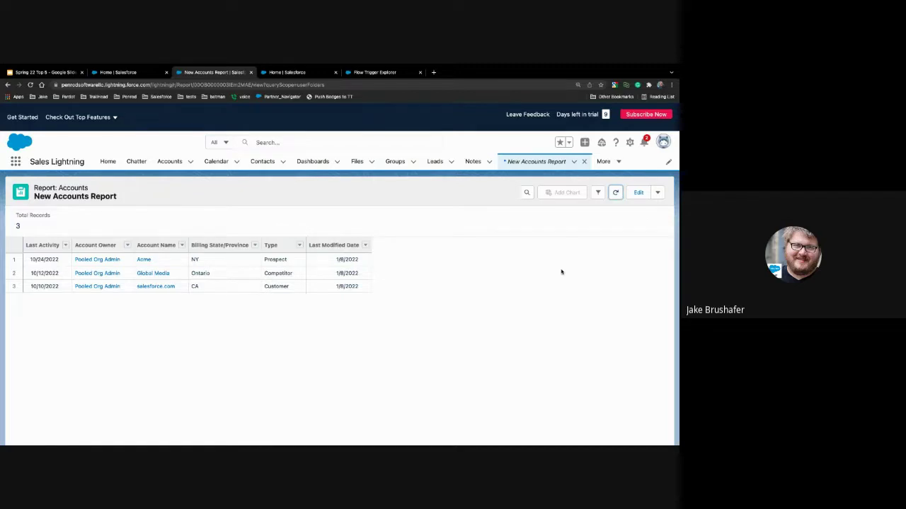
# Set Acme's Type to Customer and Global Media's to Integrator, then save and refresh
pyautogui.click(299, 260)
pyautogui.click(315, 276)
pyautogui.click(318, 299)
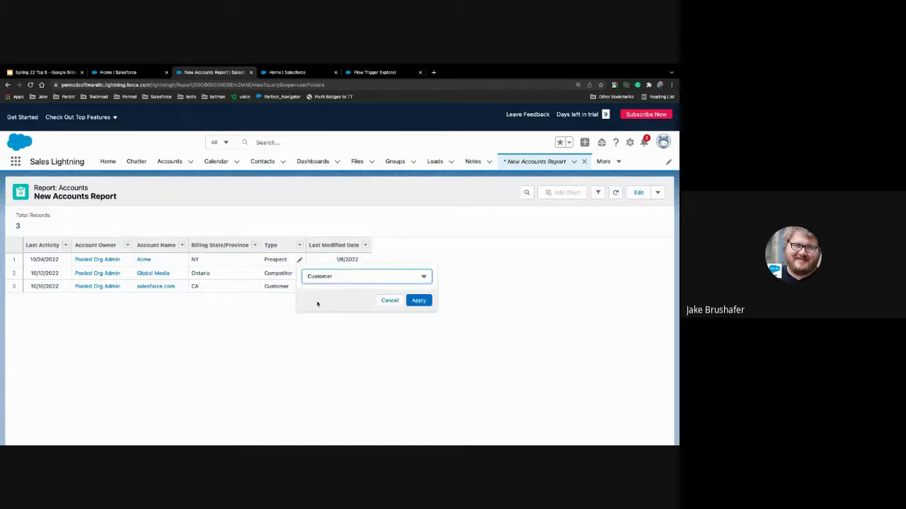
pyautogui.click(419, 301)
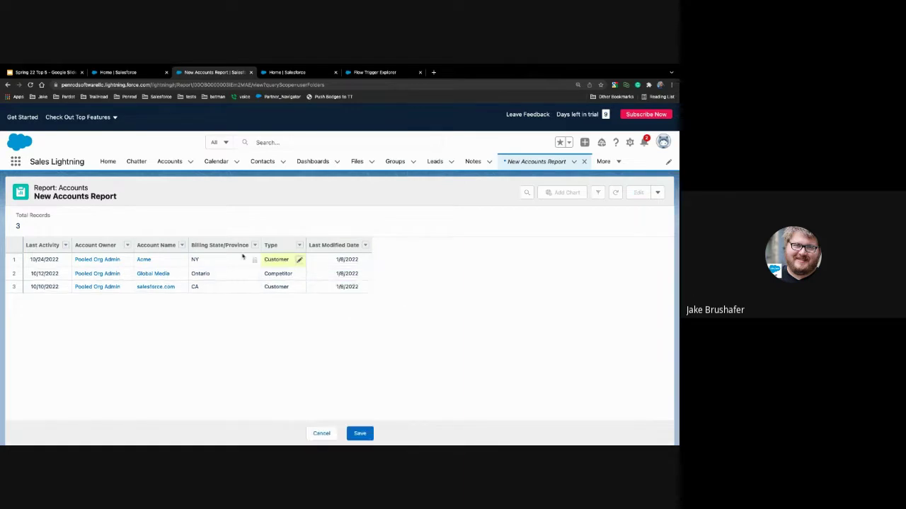
pyautogui.click(299, 274)
pyautogui.click(311, 290)
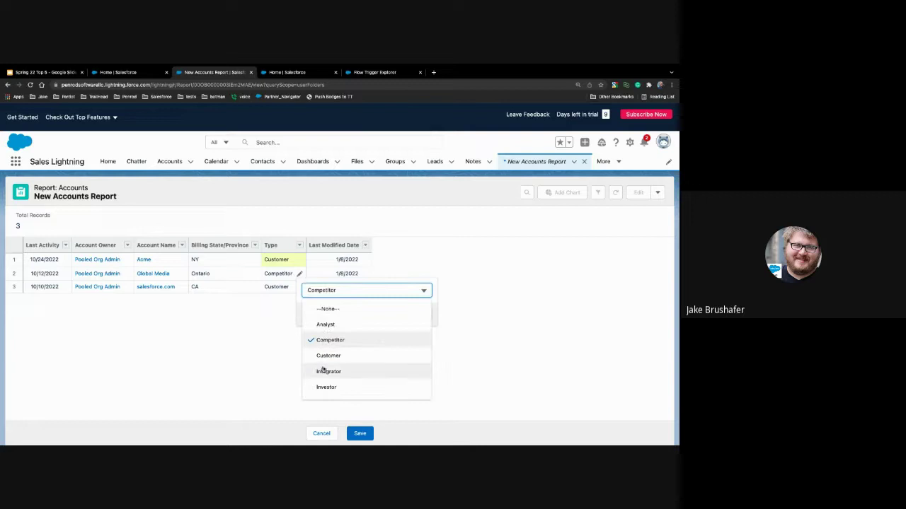
pyautogui.click(329, 372)
pyautogui.click(426, 314)
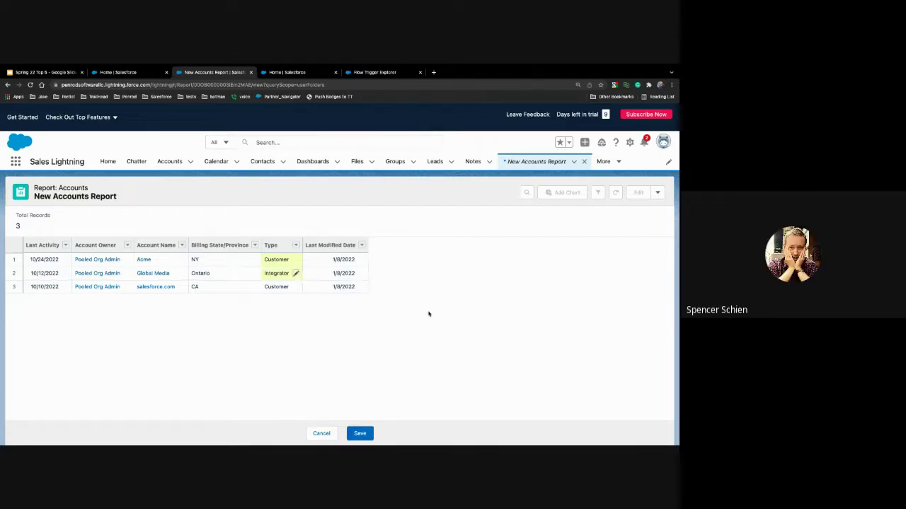
pyautogui.click(361, 433)
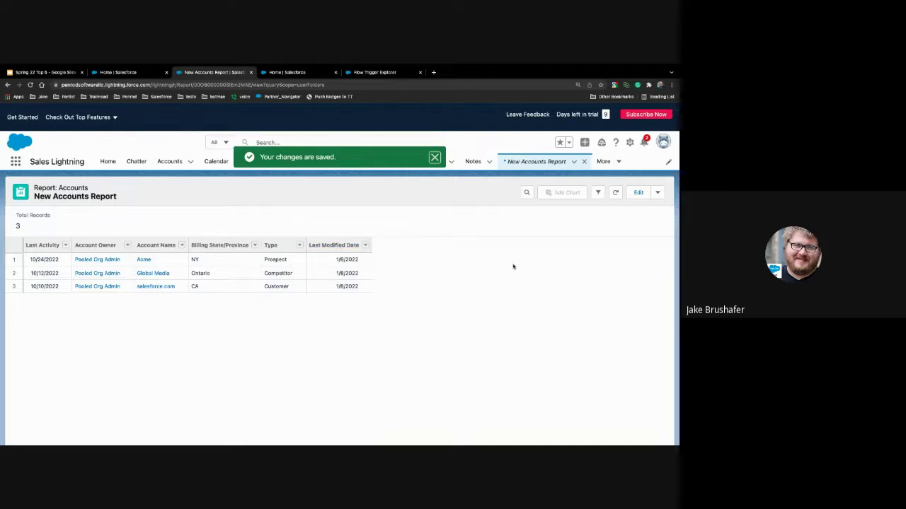
pyautogui.click(616, 192)
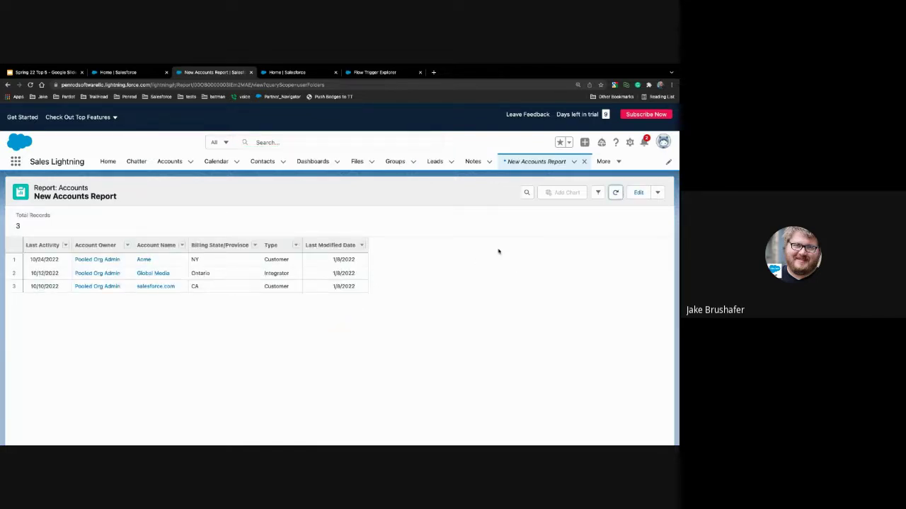
# Change the salesforce.com account's Type to Competitor inline in the report
pyautogui.click(296, 287)
pyautogui.click(319, 303)
pyautogui.click(319, 360)
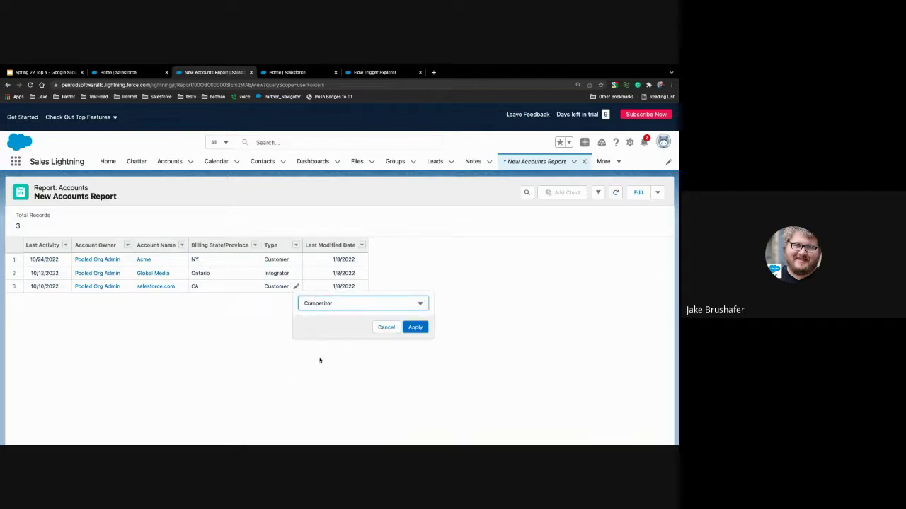
pyautogui.click(414, 327)
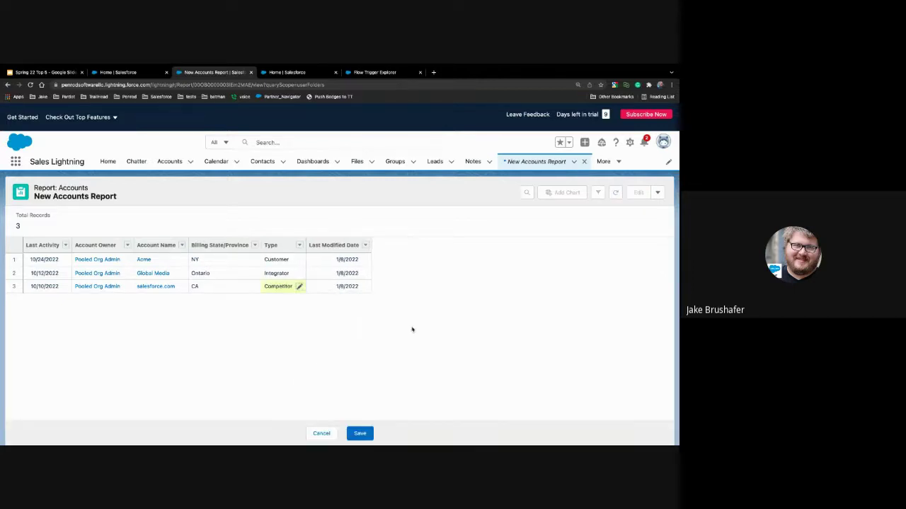
# Stay on the report and rename the account to salesforce.com 12
pyautogui.click(148, 286)
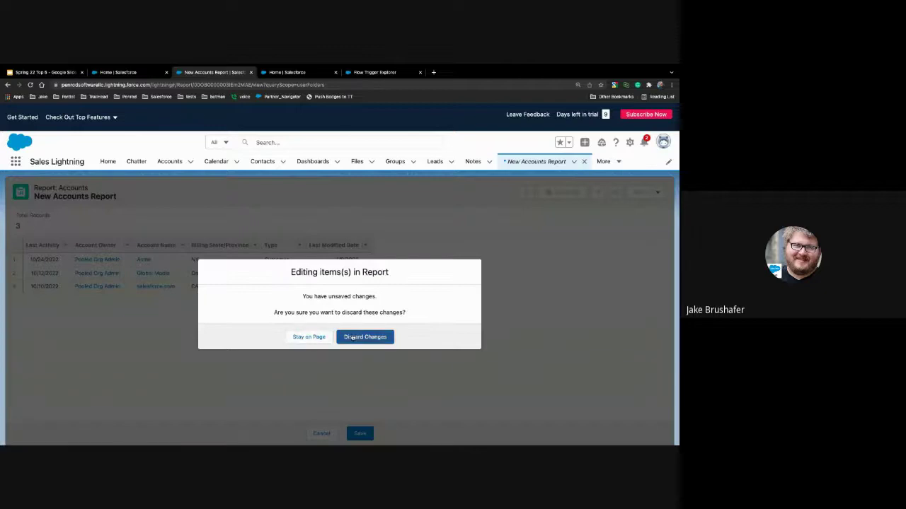
pyautogui.click(309, 337)
pyautogui.click(183, 287)
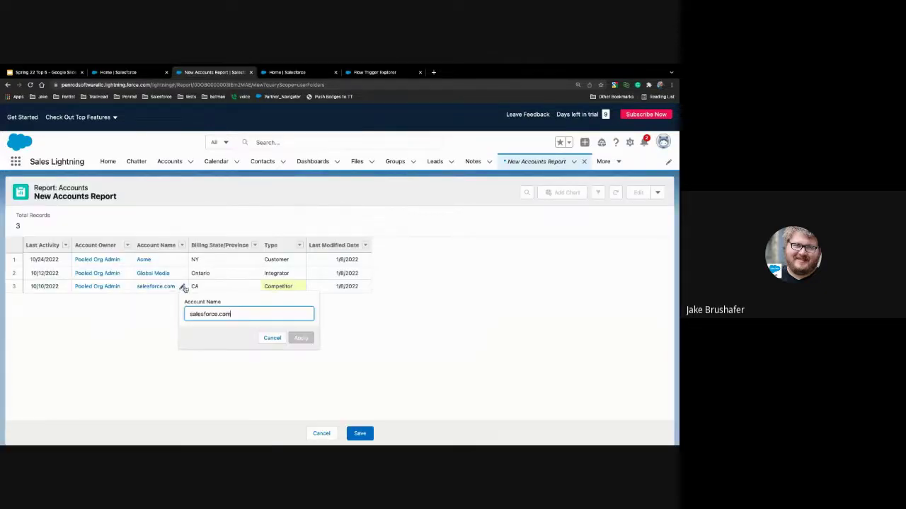
pyautogui.write('12')
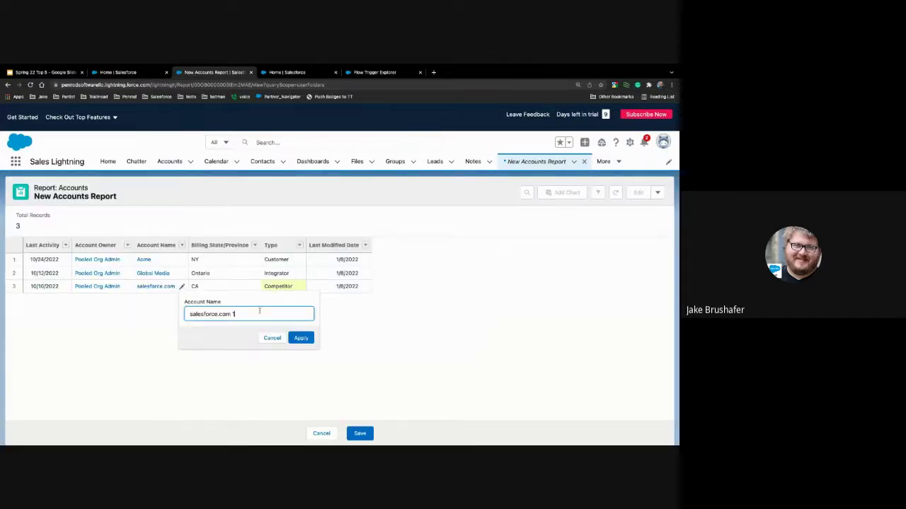
pyautogui.click(304, 338)
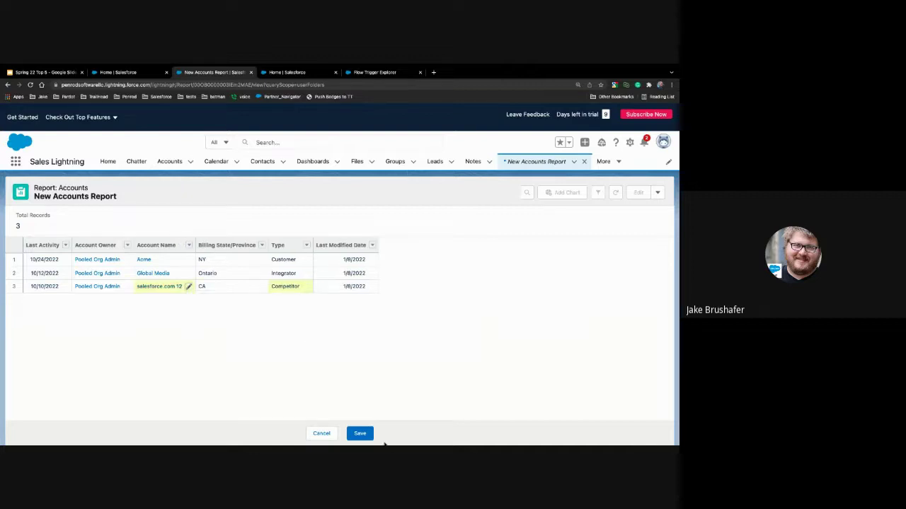
# Save the inline edits and refresh the New Accounts Report
pyautogui.click(360, 433)
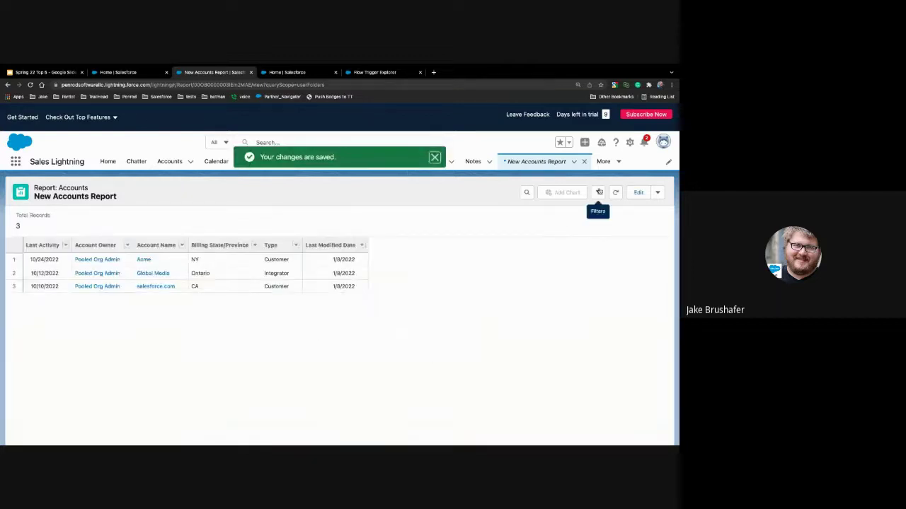
pyautogui.click(615, 192)
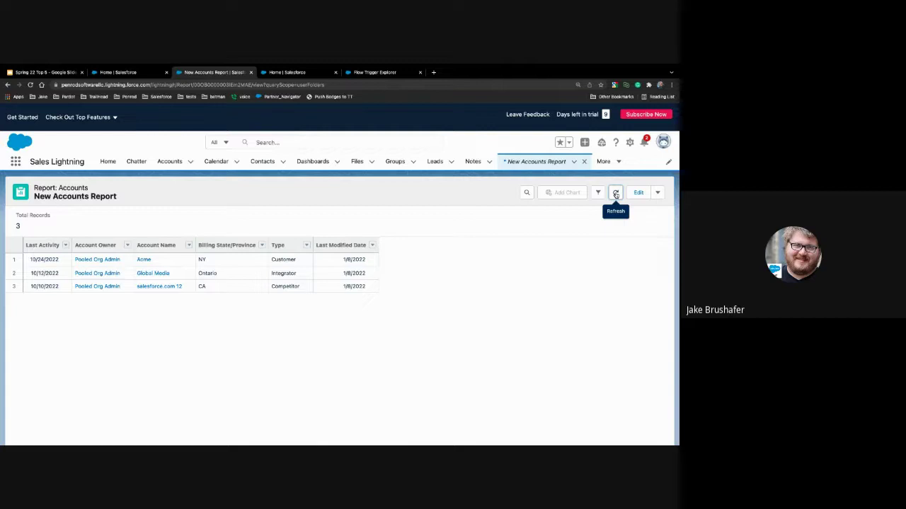
pyautogui.click(615, 194)
# Reload the Salesforce Home page, then bring the Spring '22 sandbox preview dates blog post into view
pyautogui.click(120, 163)
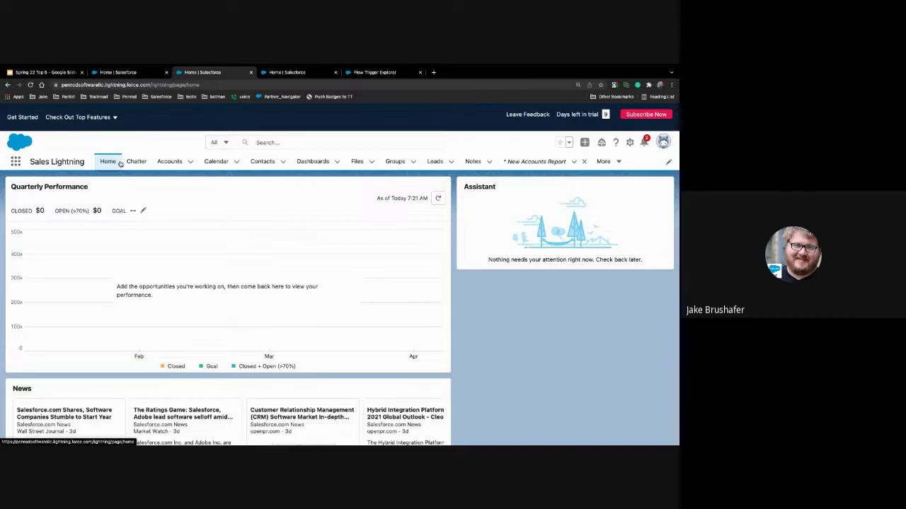
pyautogui.click(108, 162)
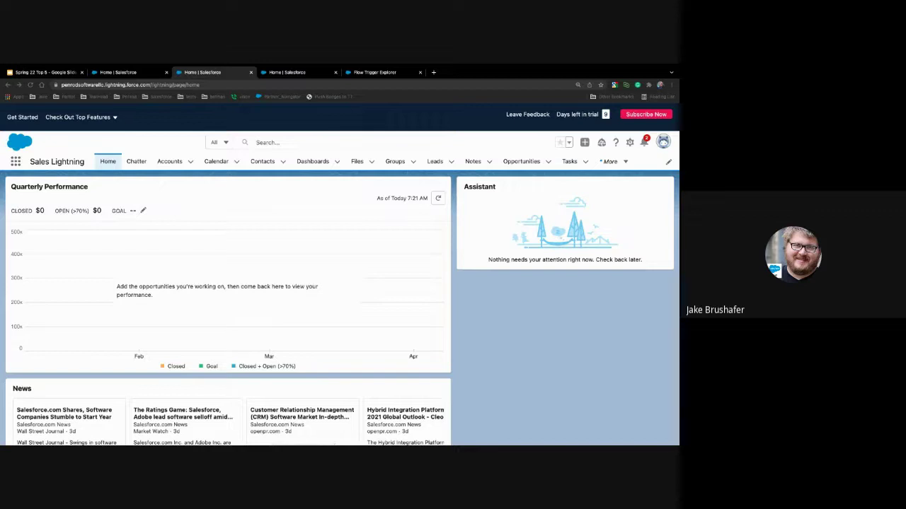
pyautogui.moveTo(673, 162); pyautogui.dragTo(275, 123)
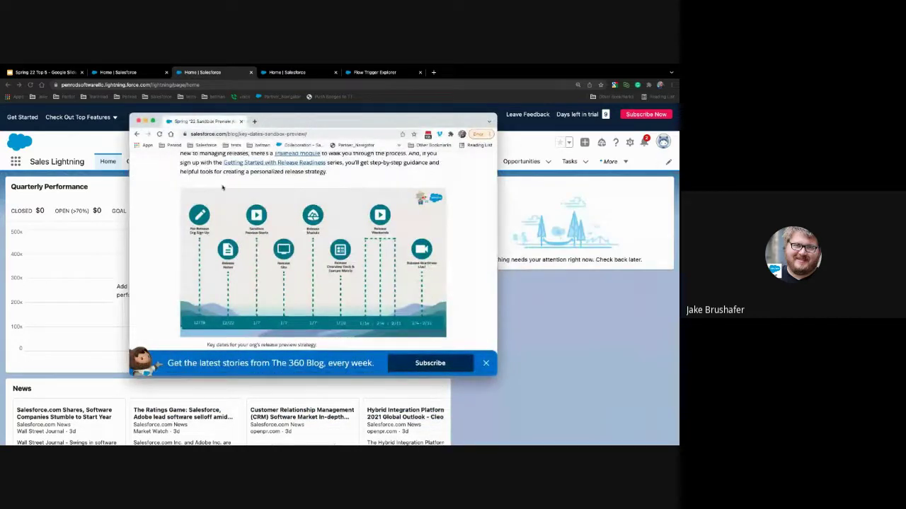